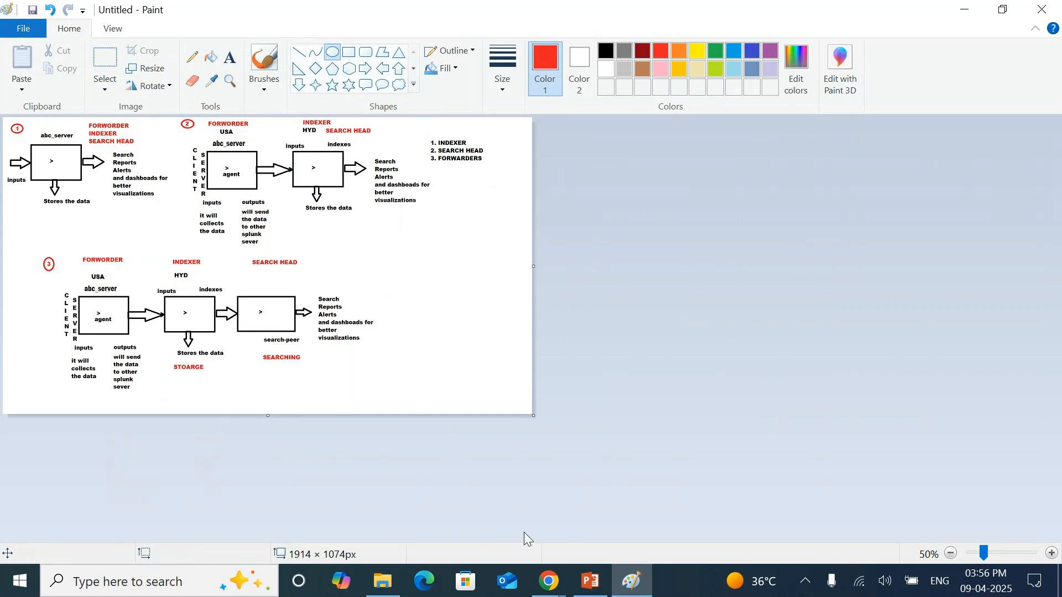
# Switch to the GoTo meeting to mute the microphone and check the chat, returning to the Paint drawing
pyautogui.click(548, 581)
pyautogui.click(556, 507)
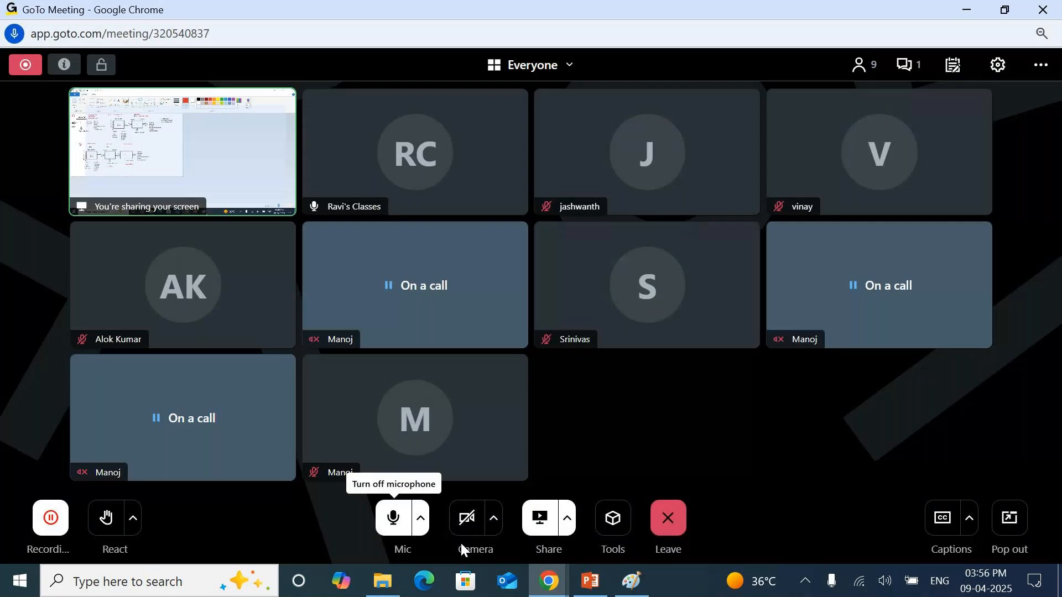
pyautogui.click(406, 534)
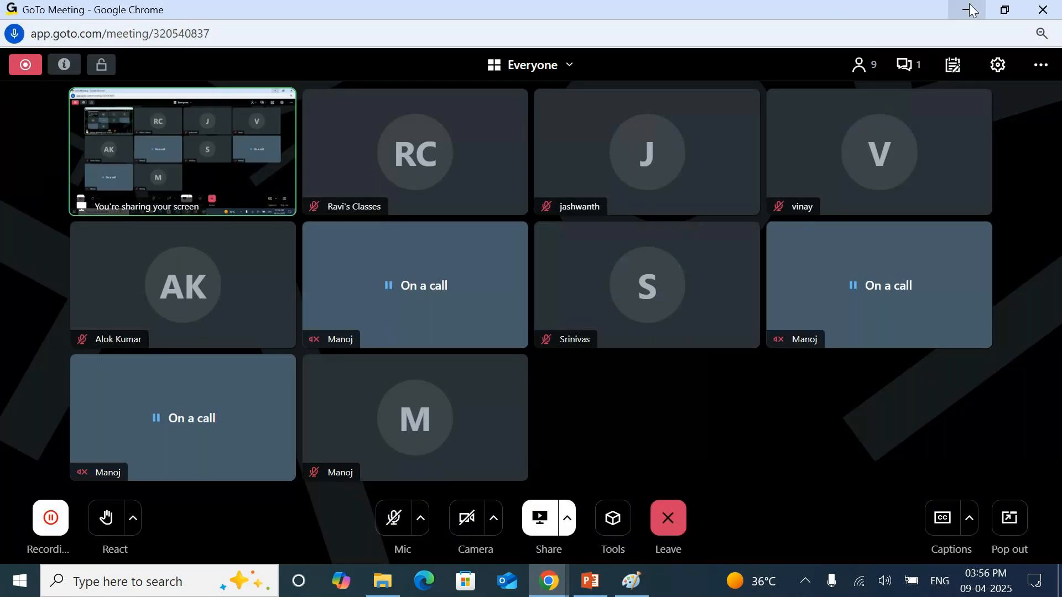
pyautogui.click(909, 77)
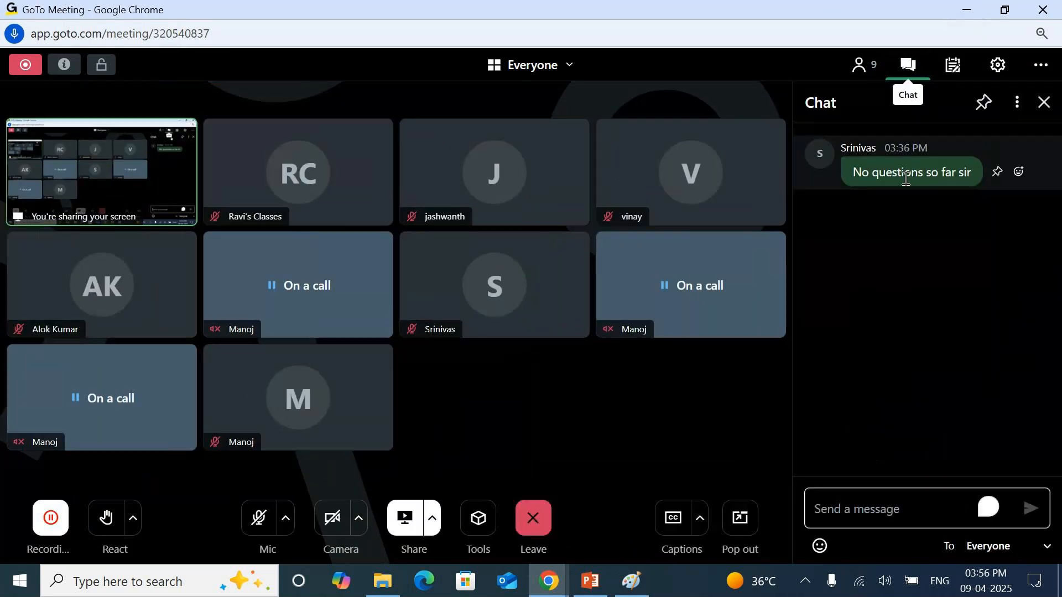
pyautogui.click(1045, 102)
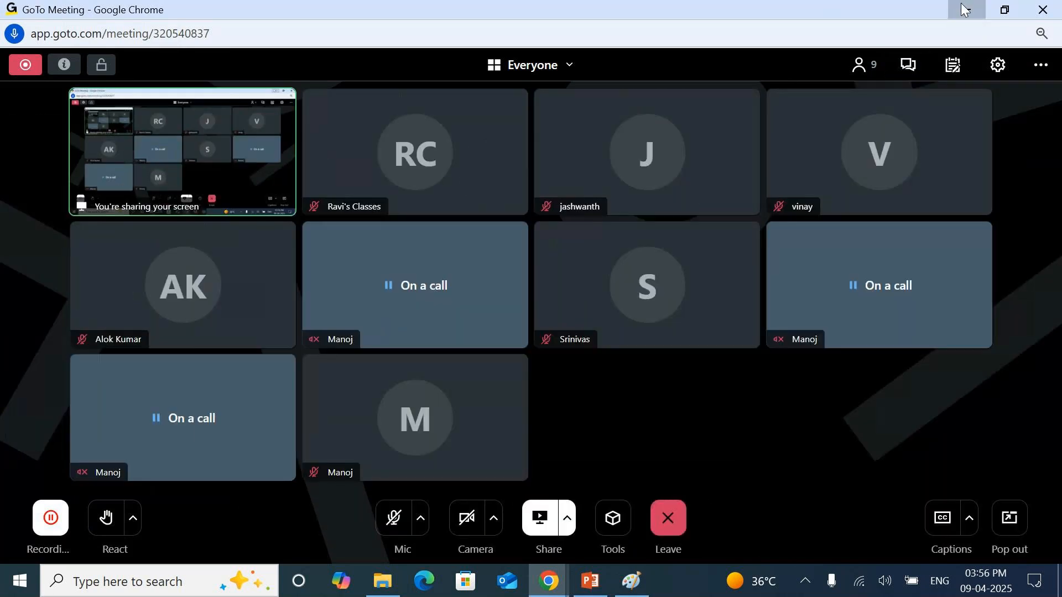
pyautogui.click(966, 10)
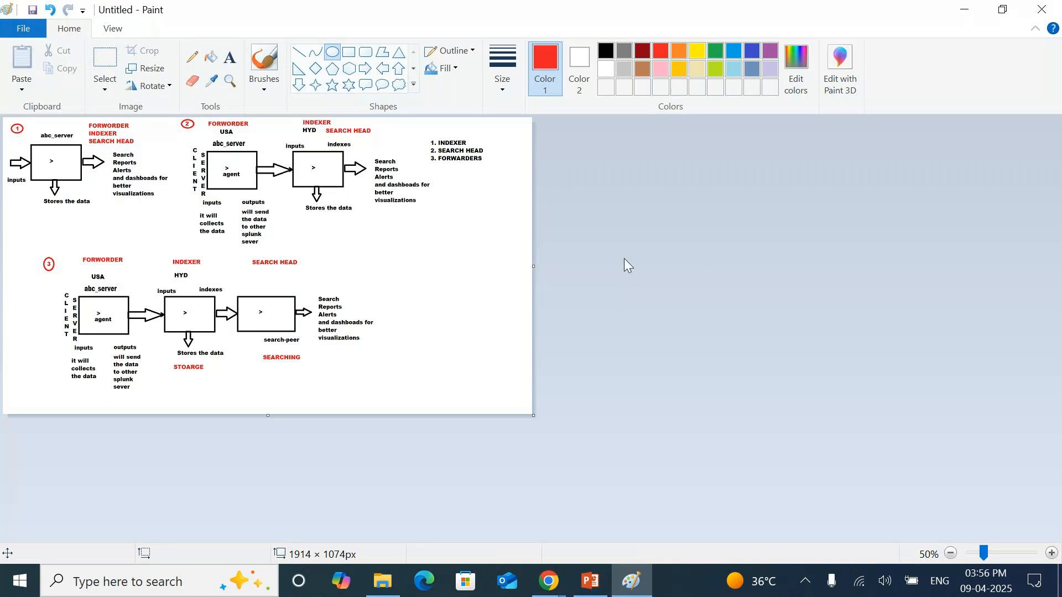
# Select all three diagrams with the component list and shift them slightly down and to the right on the canvas
pyautogui.click(105, 58)
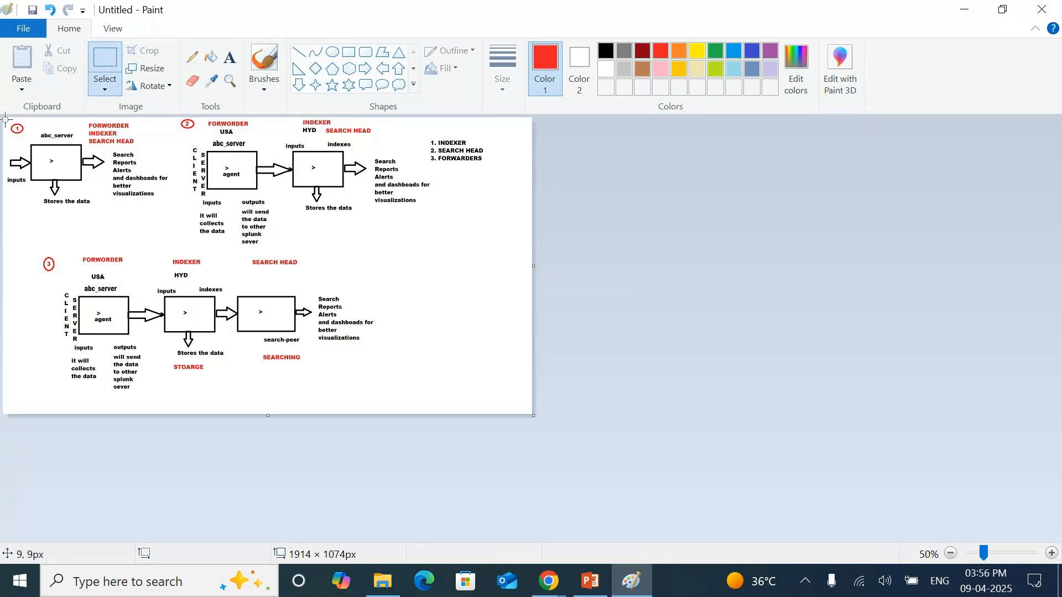
pyautogui.moveTo(5, 119); pyautogui.dragTo(493, 392)
pyautogui.moveTo(339, 335); pyautogui.dragTo(354, 346)
pyautogui.click(578, 323)
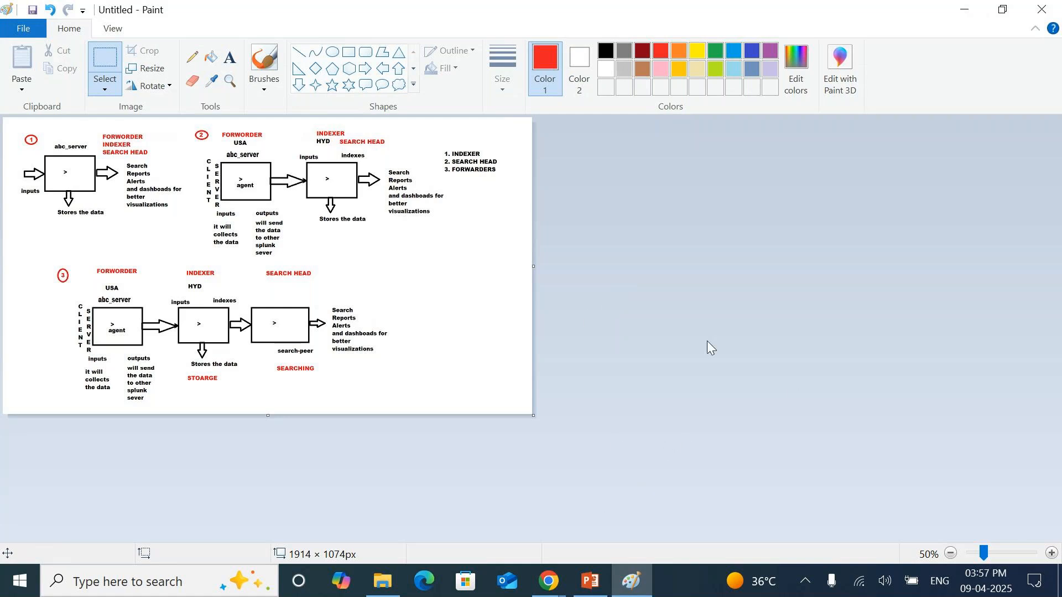
# Add the red heading "COMPONENTS OF SPLUNK" in Arial Black 10 just above the numbered component list
pyautogui.click(231, 60)
pyautogui.click(431, 132)
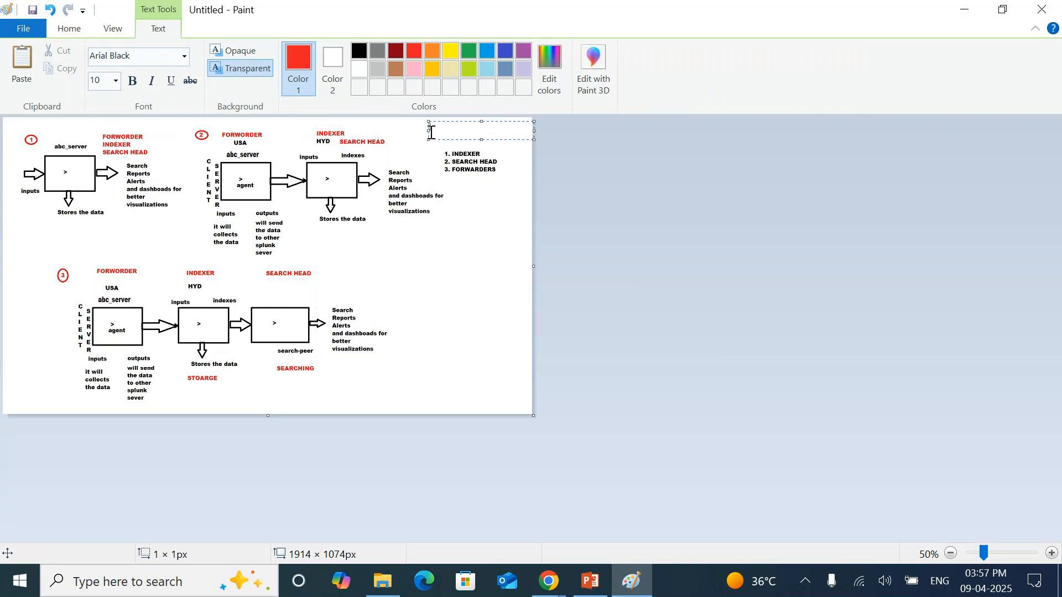
pyautogui.write('COMPONENTS OF SPLUNK')
pyautogui.moveTo(427, 130); pyautogui.dragTo(482, 138)
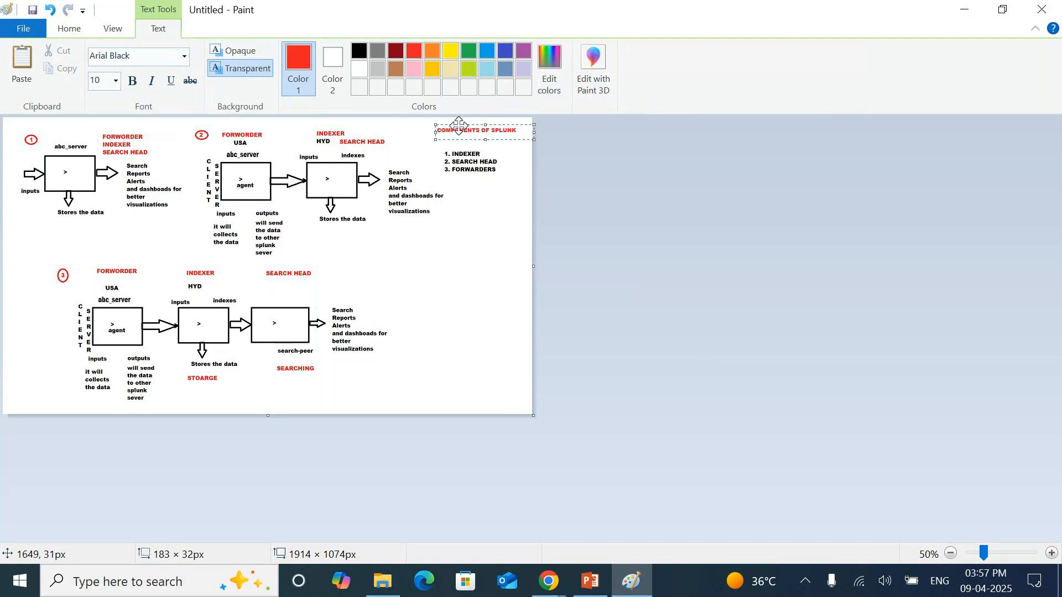
pyautogui.moveTo(459, 126); pyautogui.dragTo(438, 133)
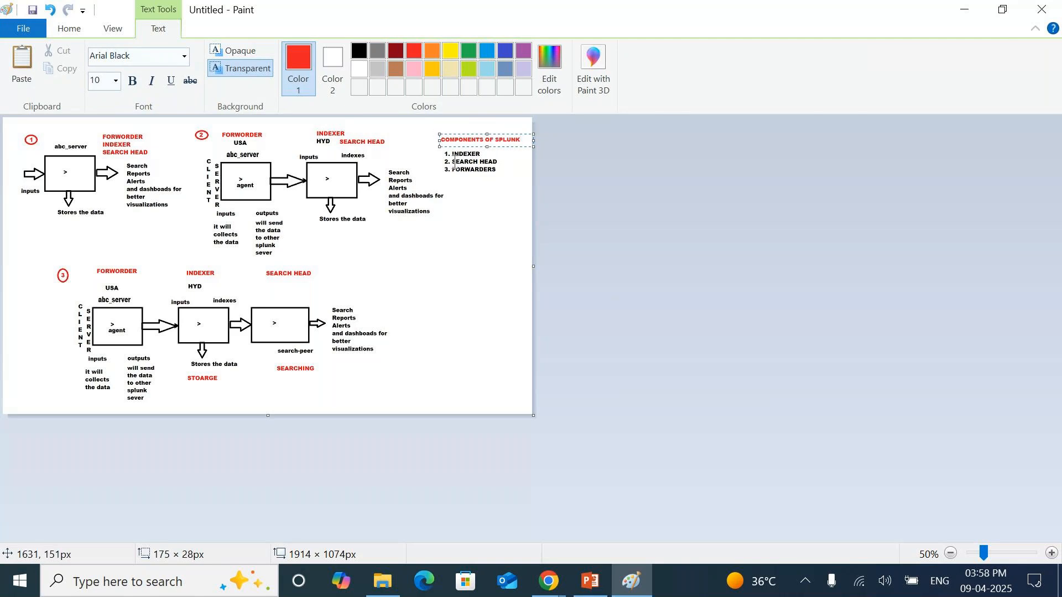
pyautogui.click(475, 229)
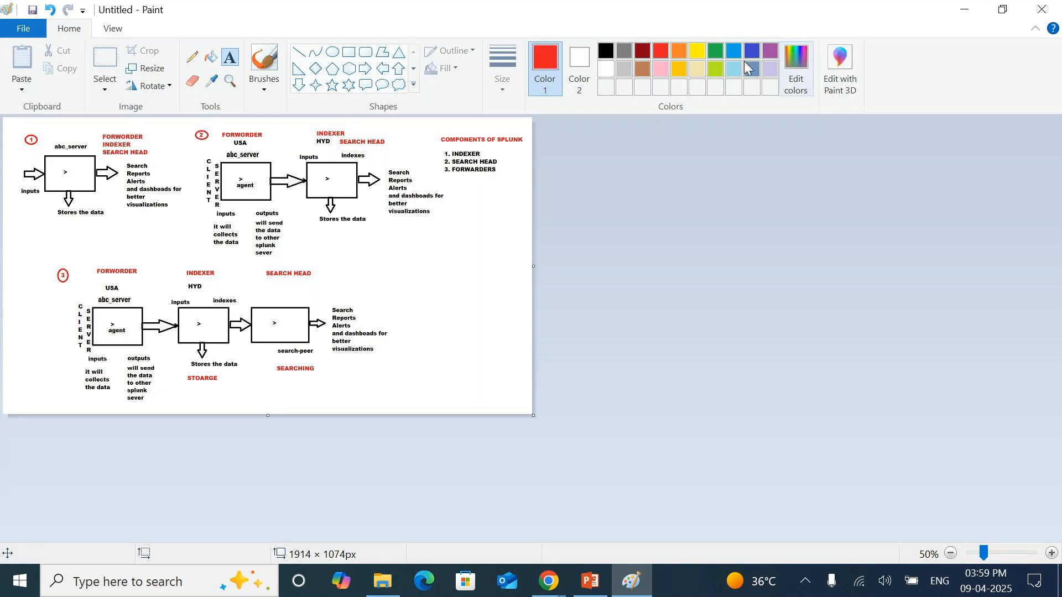
pyautogui.click(105, 58)
pyautogui.moveTo(186, 278); pyautogui.dragTo(216, 289)
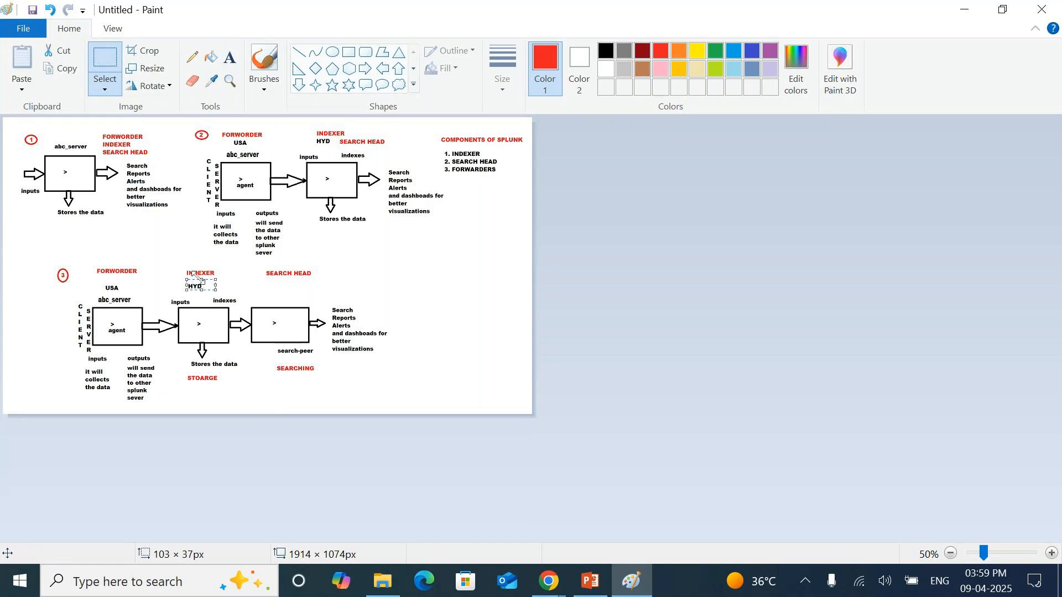
pyautogui.click(213, 278)
pyautogui.moveTo(183, 277); pyautogui.dragTo(222, 290)
pyautogui.click(172, 223)
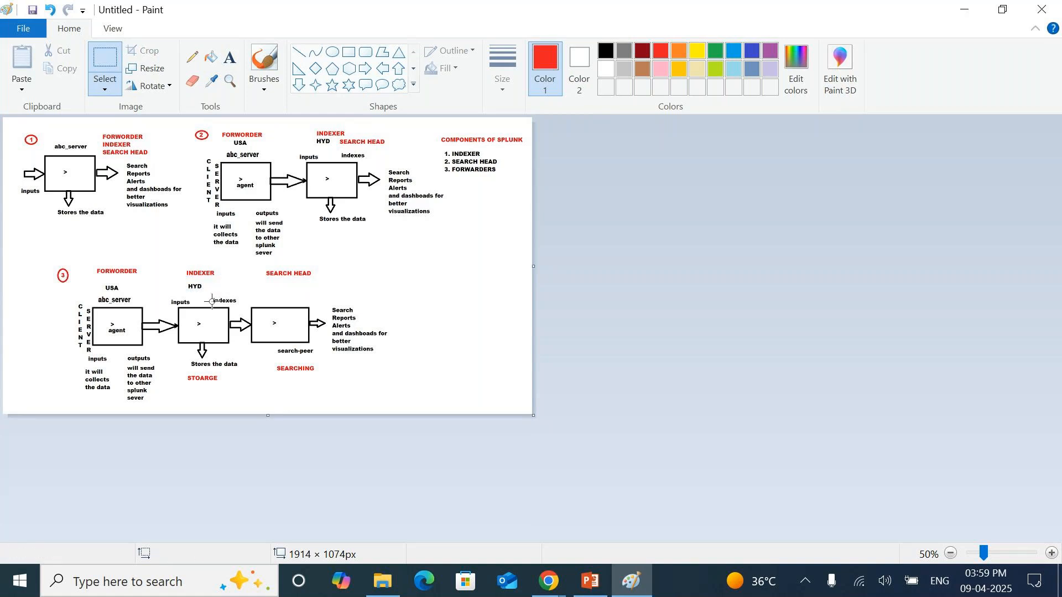
pyautogui.moveTo(183, 275); pyautogui.dragTo(226, 291)
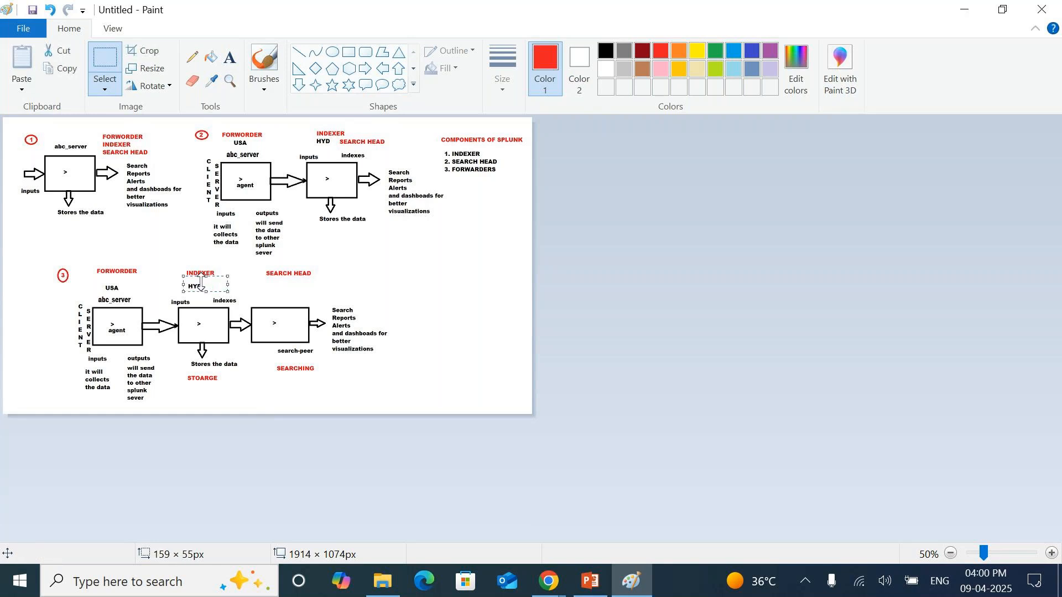
pyautogui.click(177, 241)
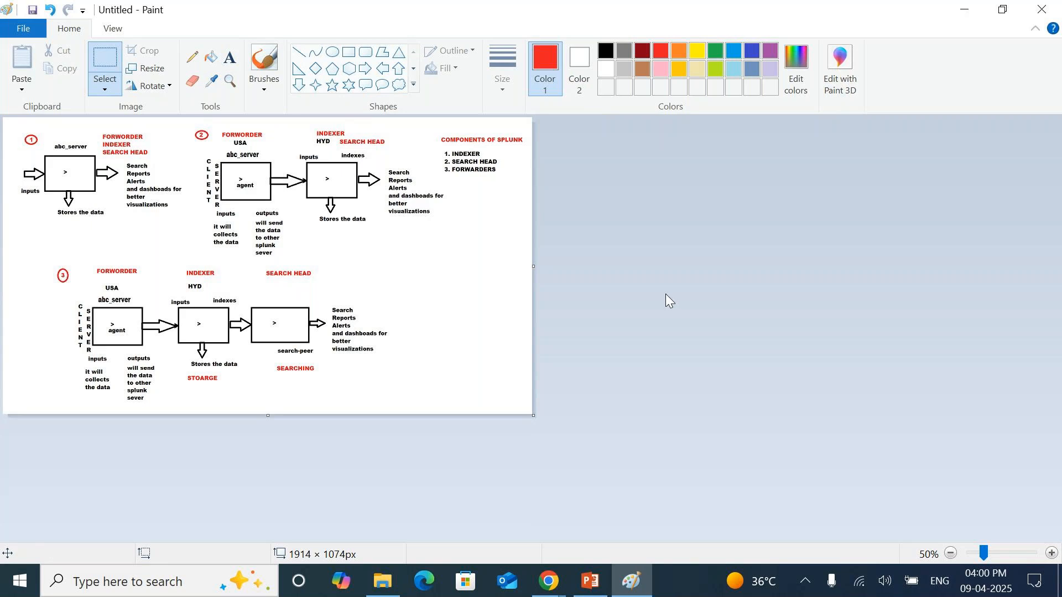
# Move the "COMPONENTS OF SPLUNK" heading and its list down into the empty area beside the third diagram
pyautogui.moveTo(435, 128); pyautogui.dragTo(456, 265)
pyautogui.click(451, 354)
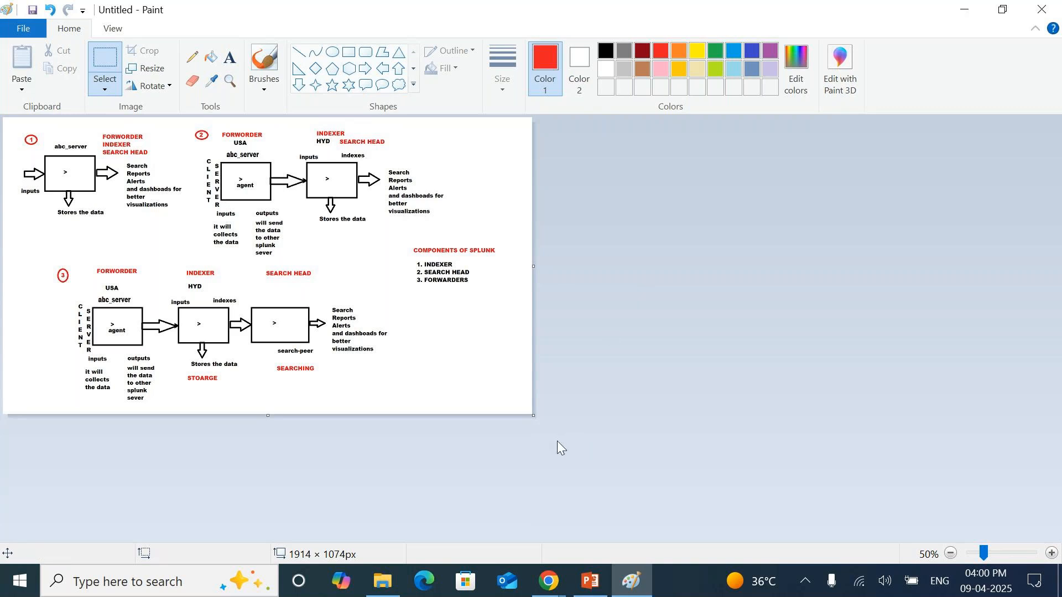
pyautogui.click(547, 580)
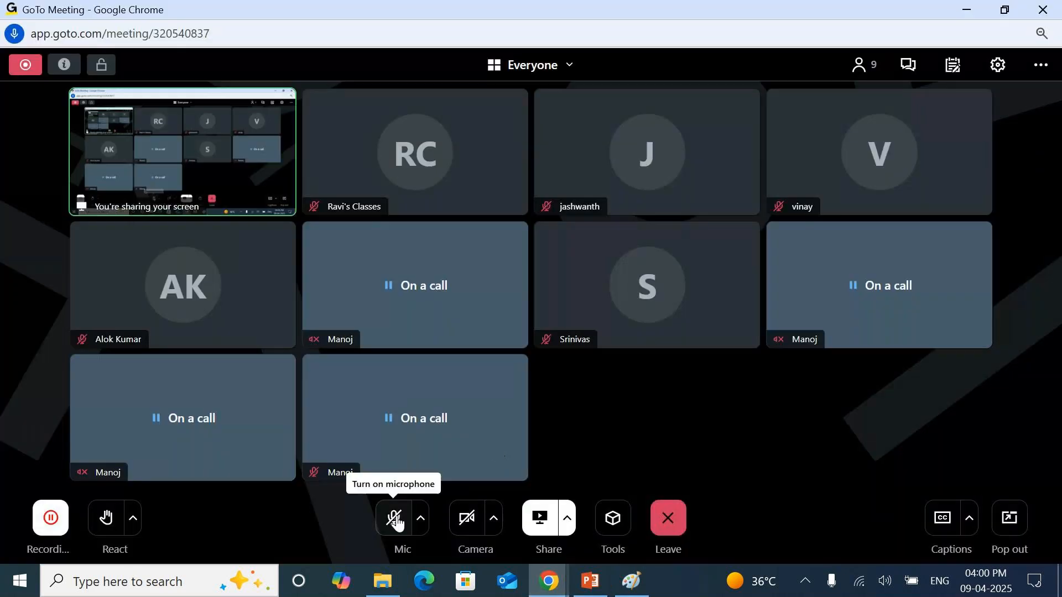
pyautogui.click(965, 10)
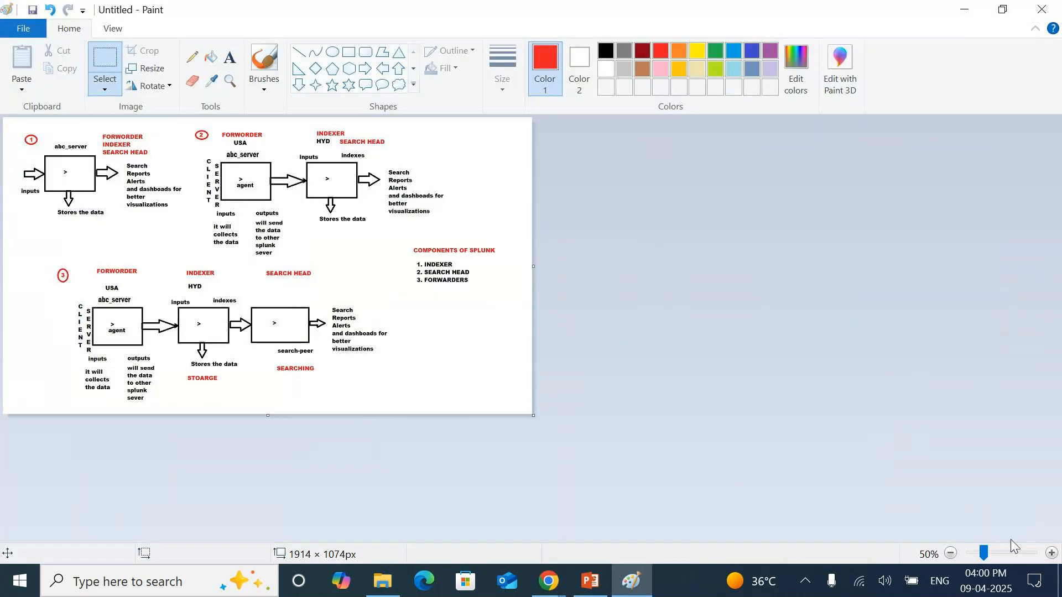
pyautogui.click(1052, 553)
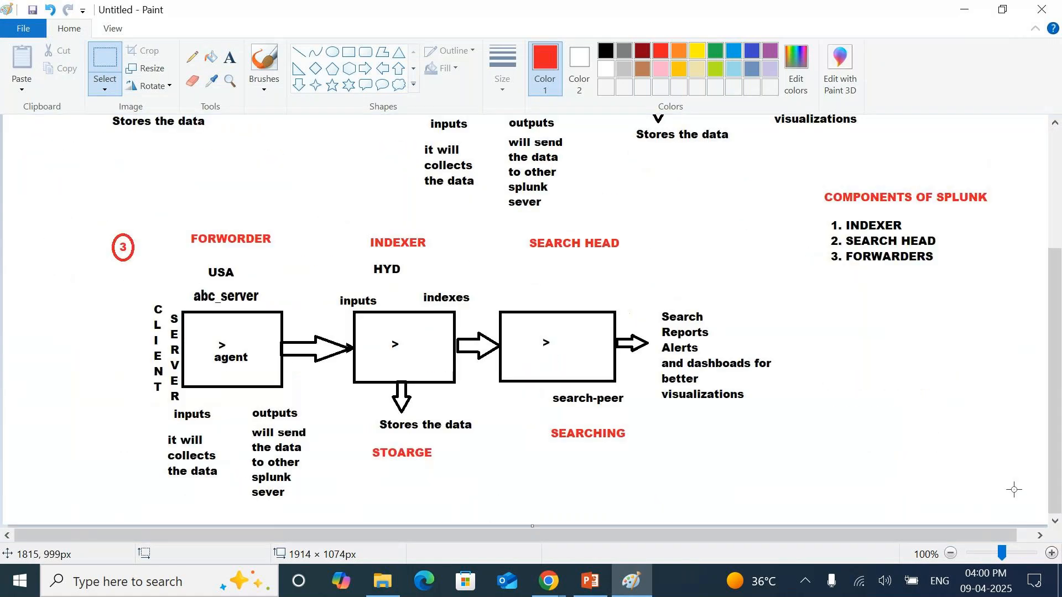
pyautogui.click(951, 552)
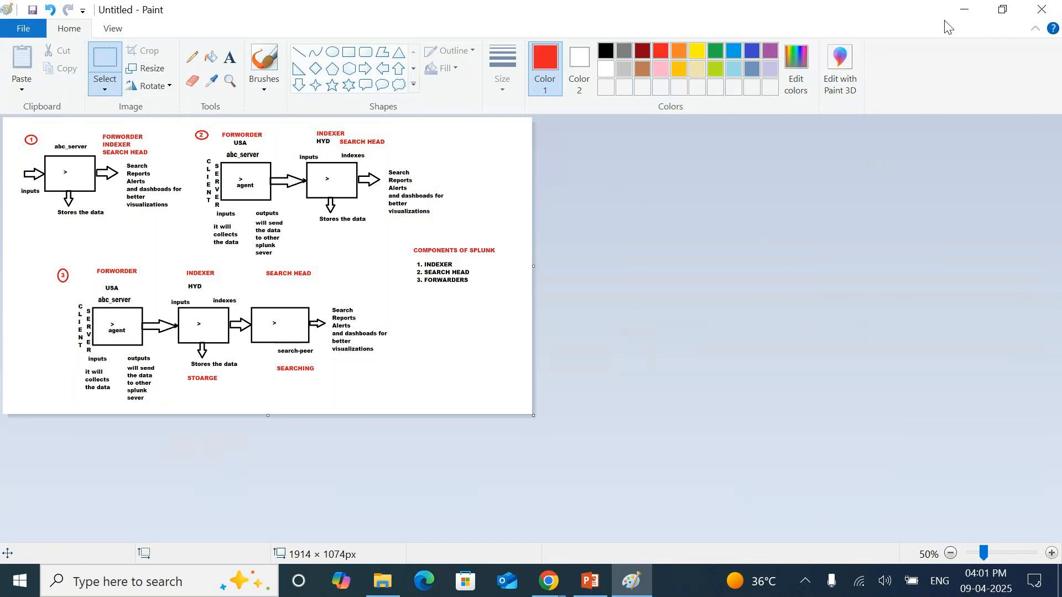
pyautogui.click(964, 10)
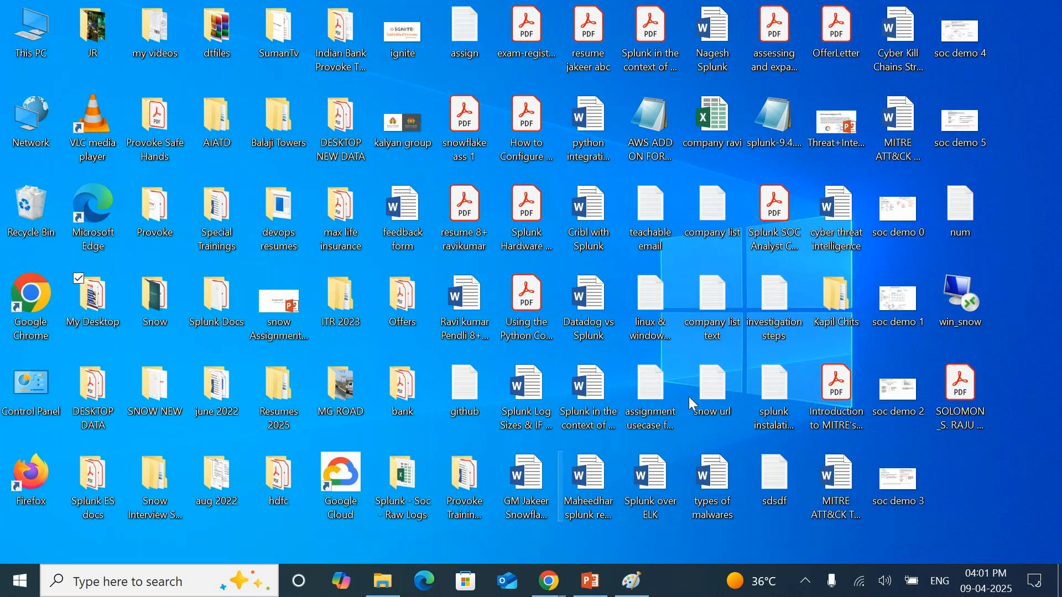
pyautogui.doubleClick(30, 28)
pyautogui.click(862, 125)
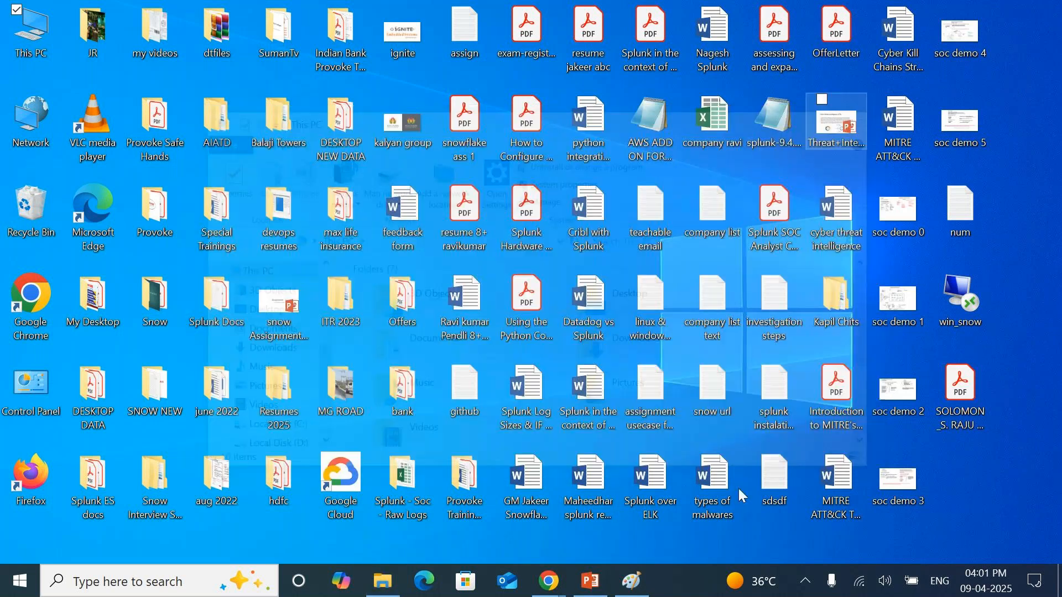
# Switch to the new tab in Chrome and try to open the local Splunk address 127.0.0.1:8000
pyautogui.click(548, 580)
pyautogui.click(439, 20)
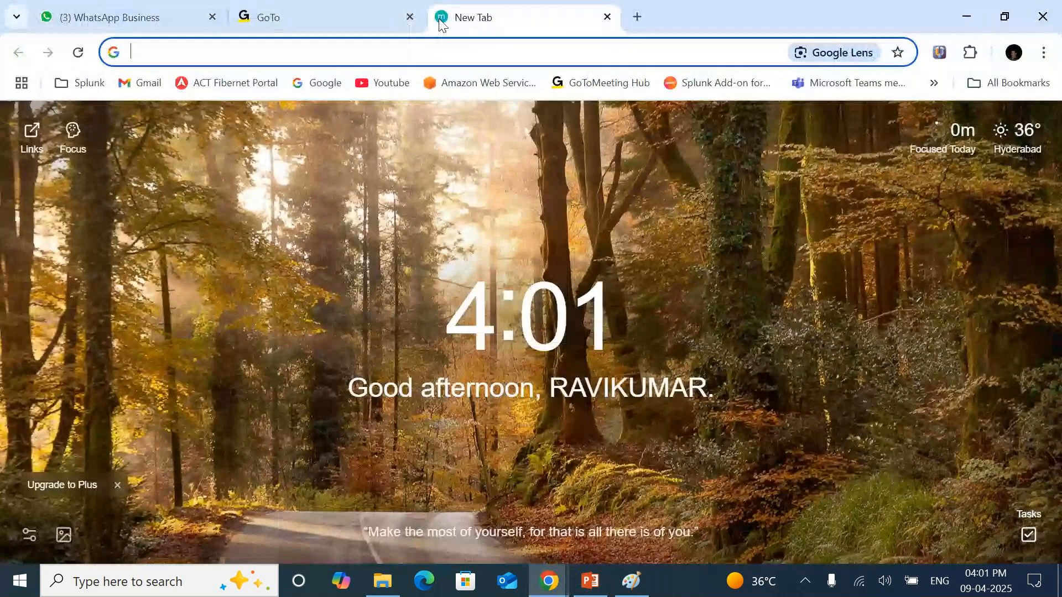
pyautogui.write('spl')
pyautogui.press('BackSpace')
pyautogui.press('BackSpace')
pyautogui.press('BackSpace')
pyautogui.press('BackSpace')
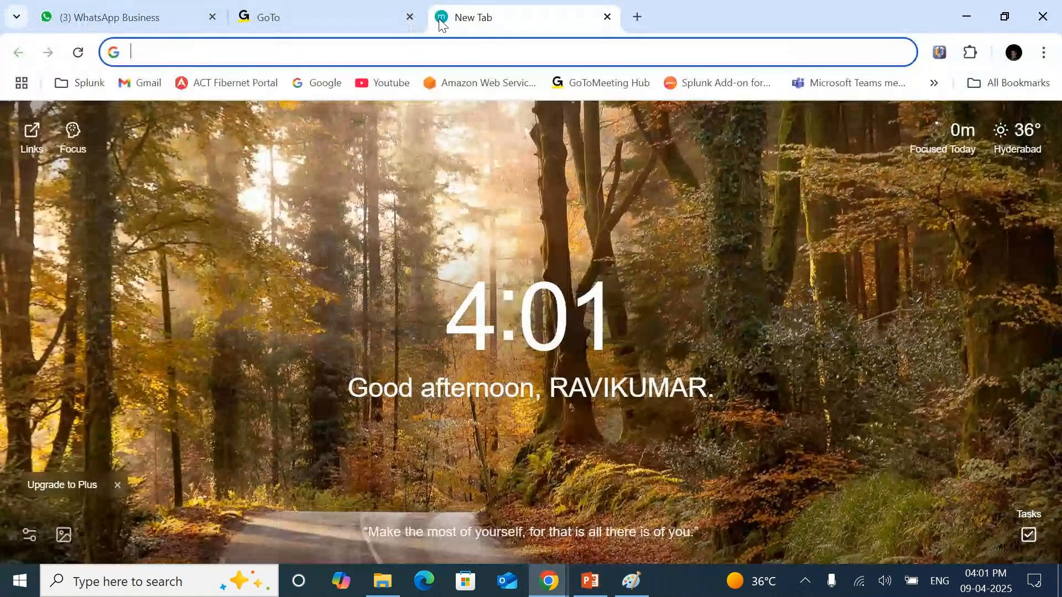
pyautogui.write('12')
pyautogui.press('Return')
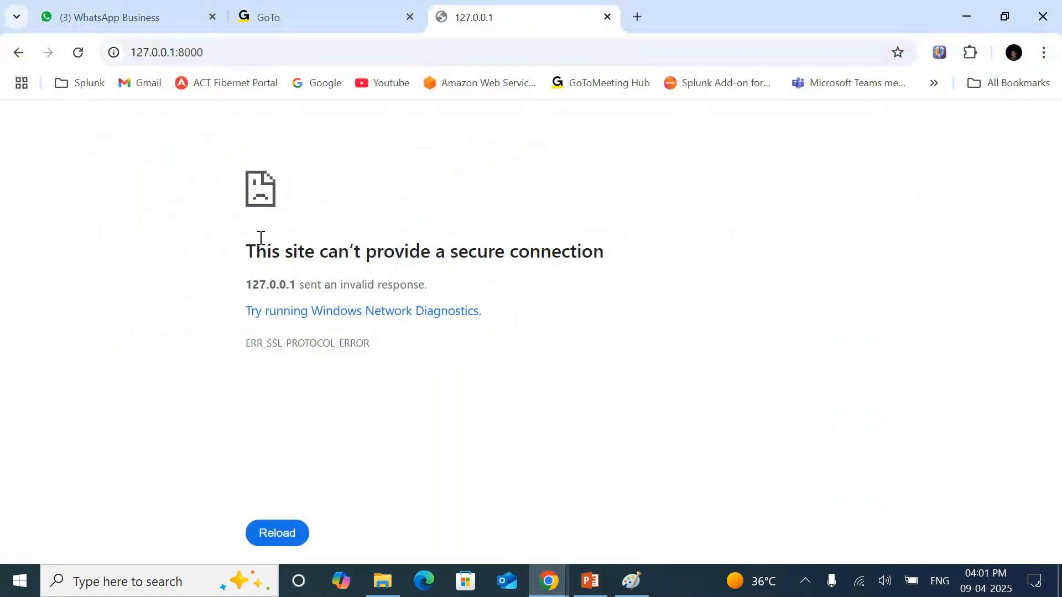
# Reopen 127.0.0.1:8000 with an http prefix and sign in to Splunk Enterprise with the prefilled admin credentials
pyautogui.click(211, 55)
pyautogui.click(211, 55)
pyautogui.press('Return')
pyautogui.click(211, 54)
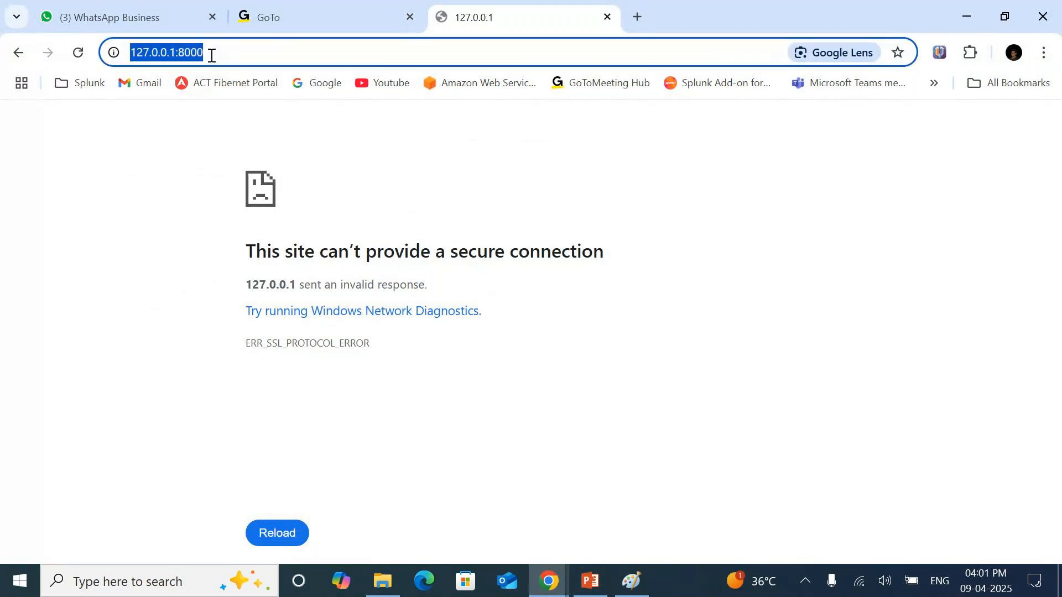
pyautogui.click(212, 55)
pyautogui.press('BackSpace')
pyautogui.press('BackSpace')
pyautogui.press('BackSpace')
pyautogui.press('BackSpace')
pyautogui.press('BackSpace')
pyautogui.press('BackSpace')
pyautogui.press('BackSpace')
pyautogui.press('BackSpace')
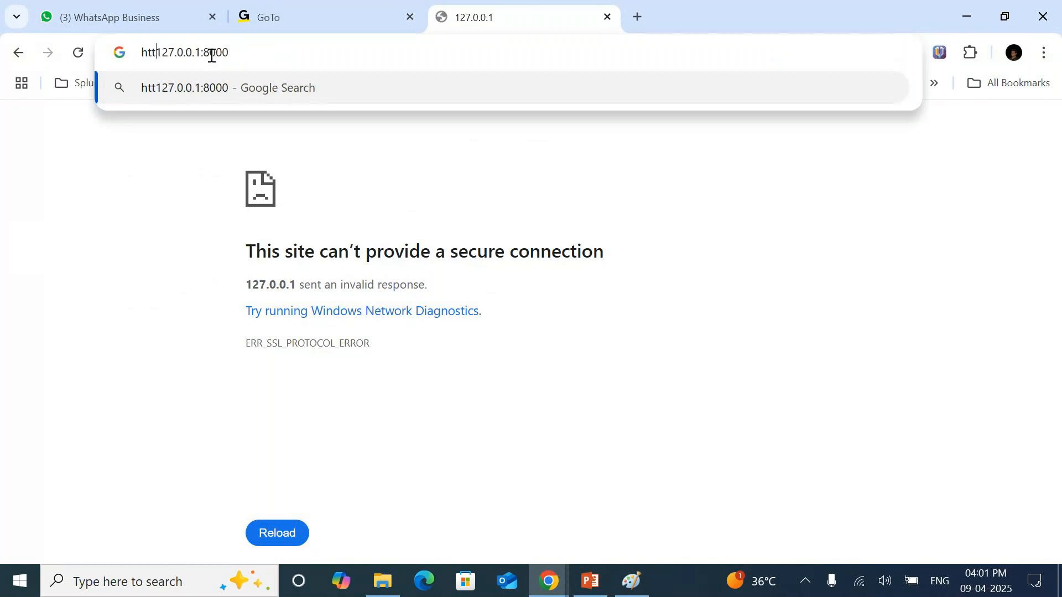
pyautogui.press('Return')
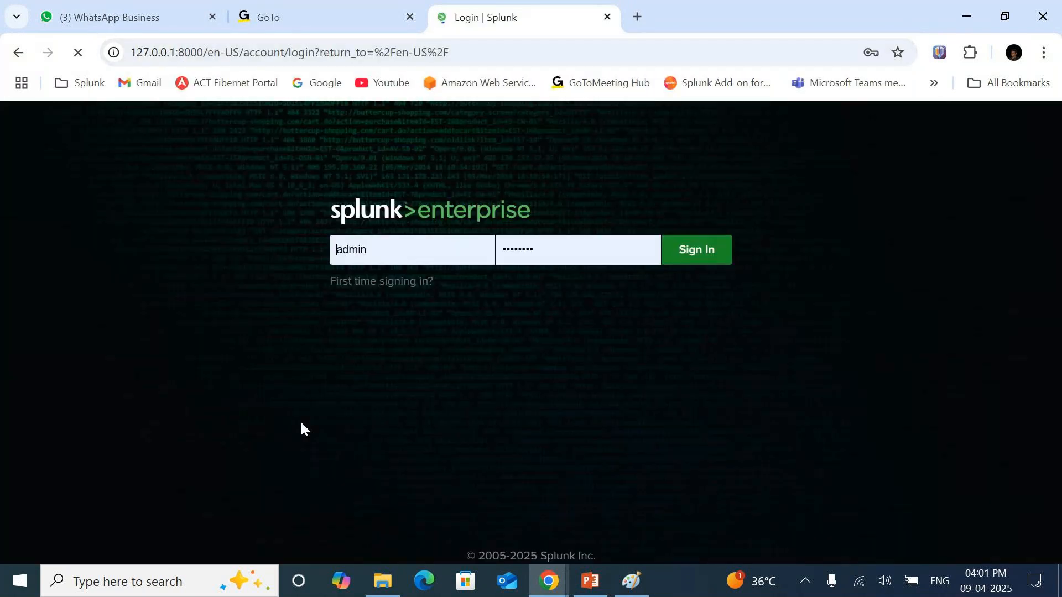
pyautogui.click(695, 249)
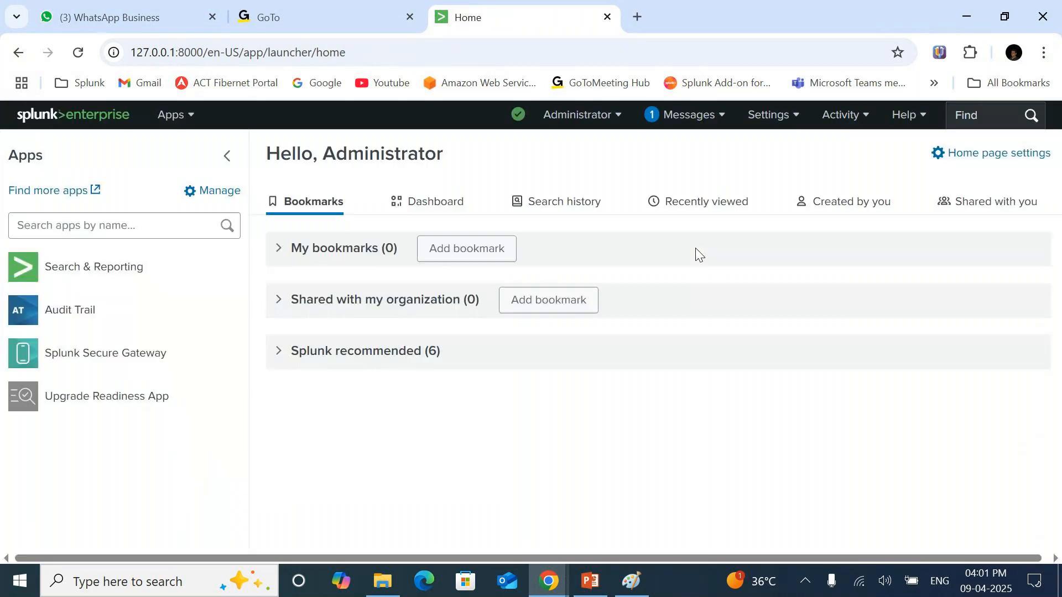
# Open Splunk's Add Data page and choose to upload files from the computer
pyautogui.click(756, 115)
pyautogui.click(578, 165)
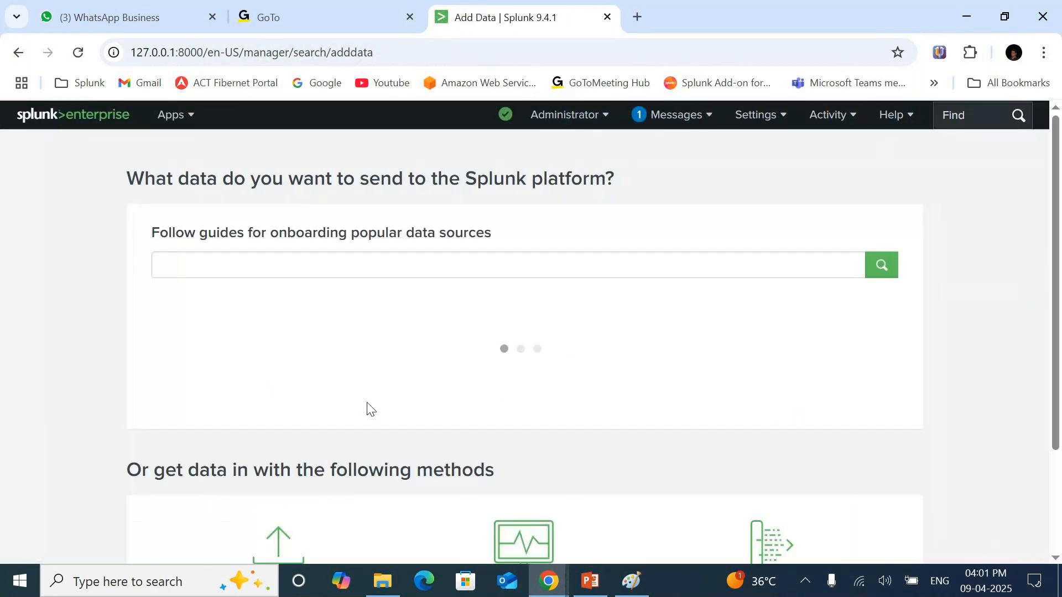
pyautogui.scroll(-2, 420, 415)
pyautogui.scroll(-2, 308, 531)
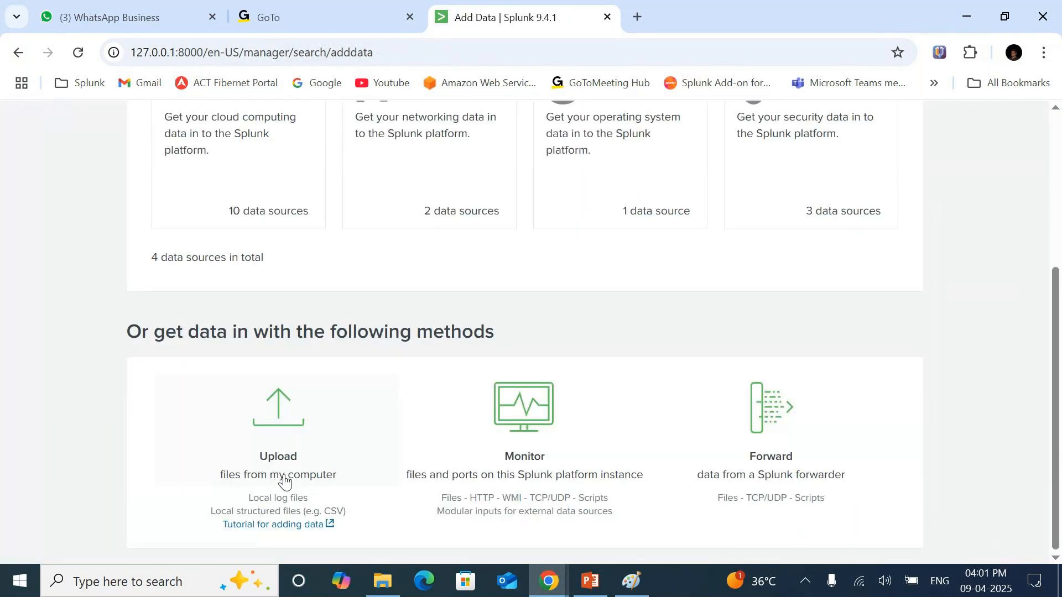
pyautogui.click(280, 443)
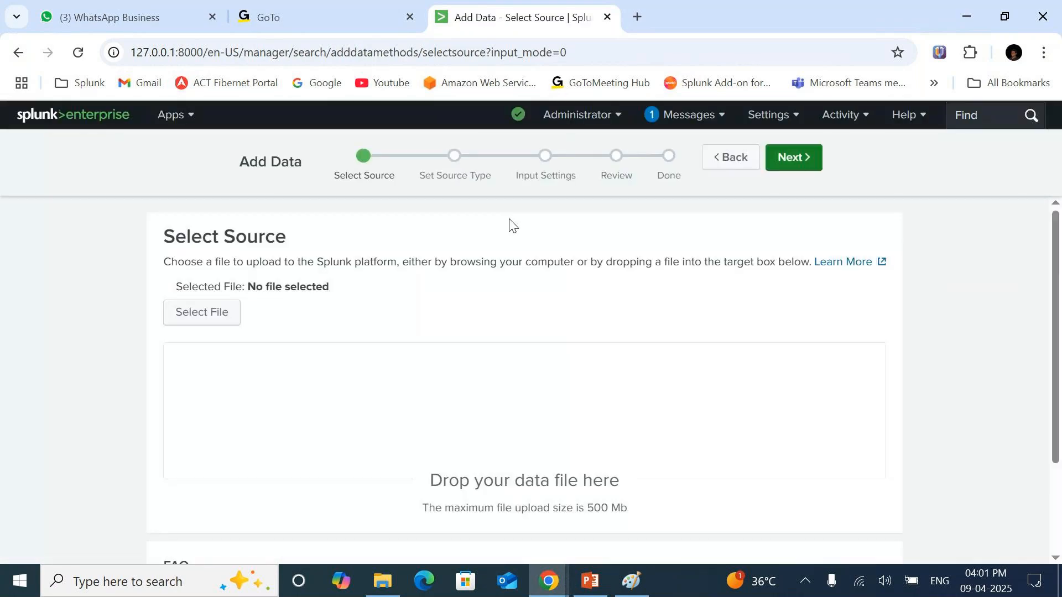
# Select prices.csv from the Downloads folder as the file to upload
pyautogui.click(219, 319)
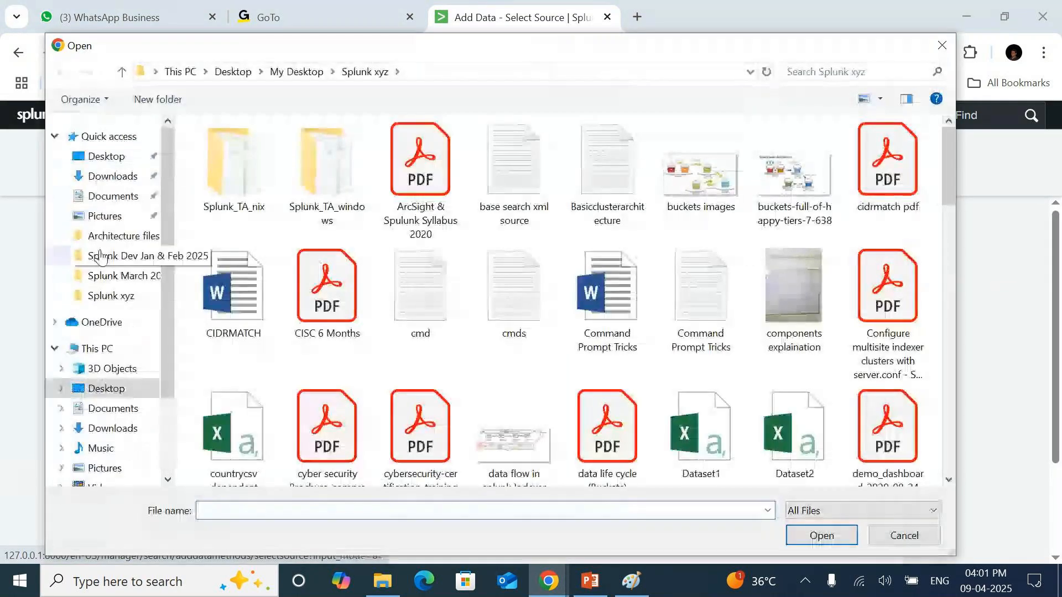
pyautogui.click(96, 164)
pyautogui.click(103, 176)
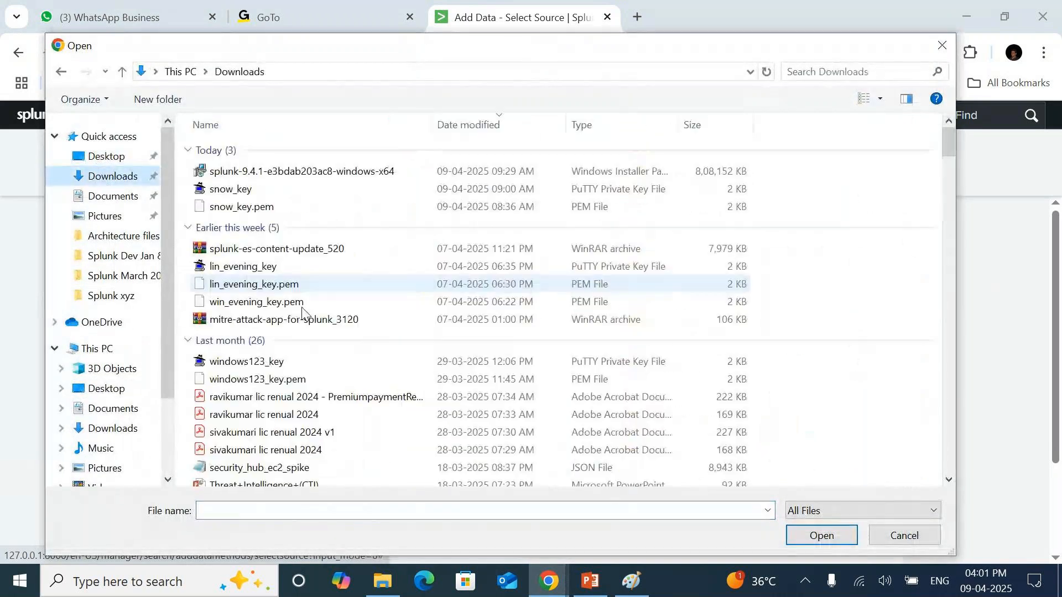
pyautogui.click(249, 511)
pyautogui.write('prices')
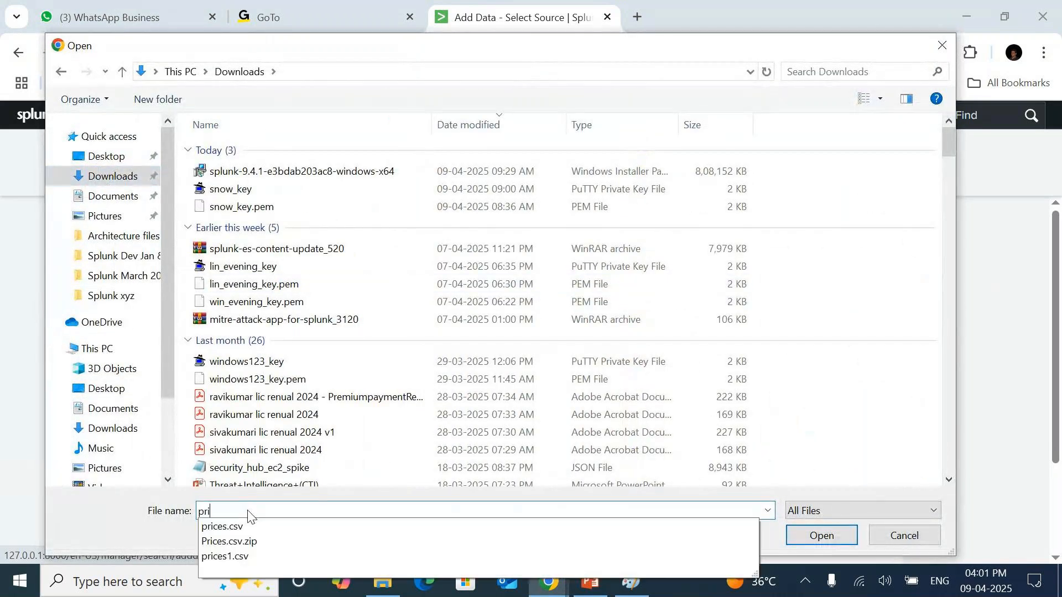
pyautogui.press('Down')
pyautogui.press('Return')
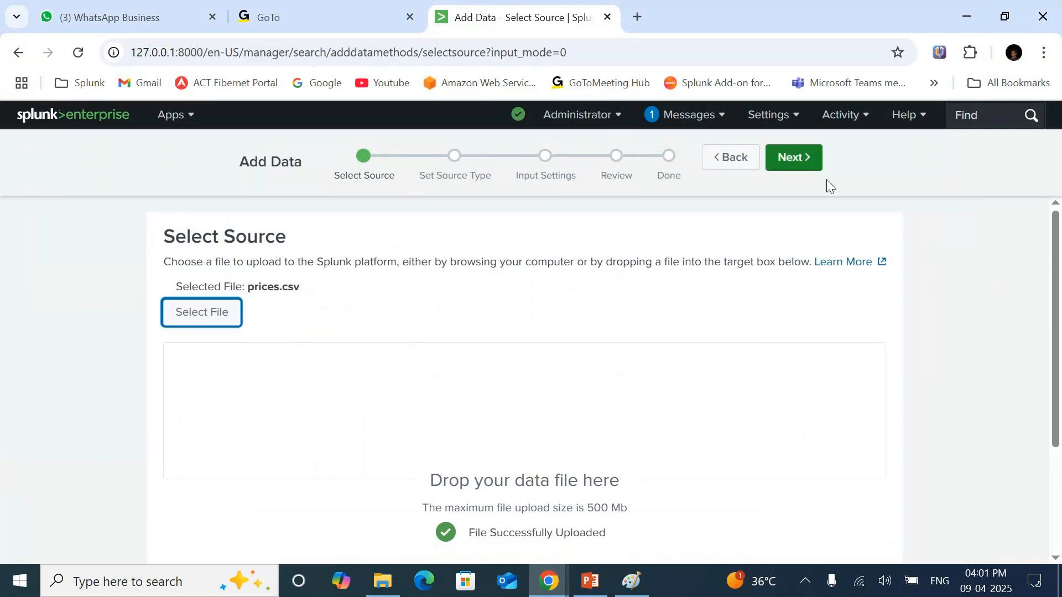
# Continue to the source type settings and set the timestamp extraction to current time
pyautogui.click(785, 163)
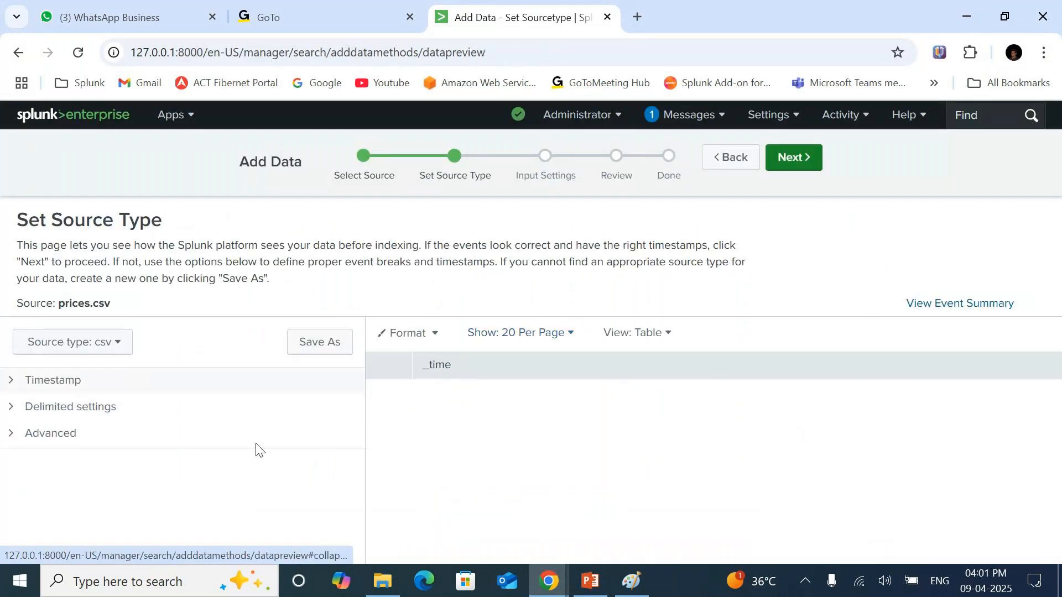
pyautogui.click(78, 379)
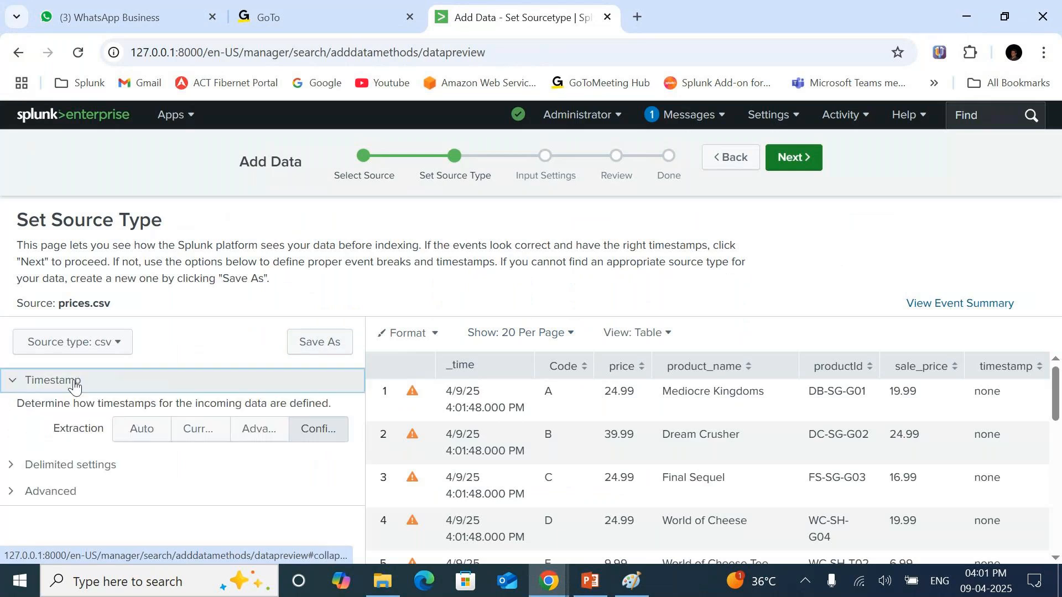
pyautogui.click(191, 435)
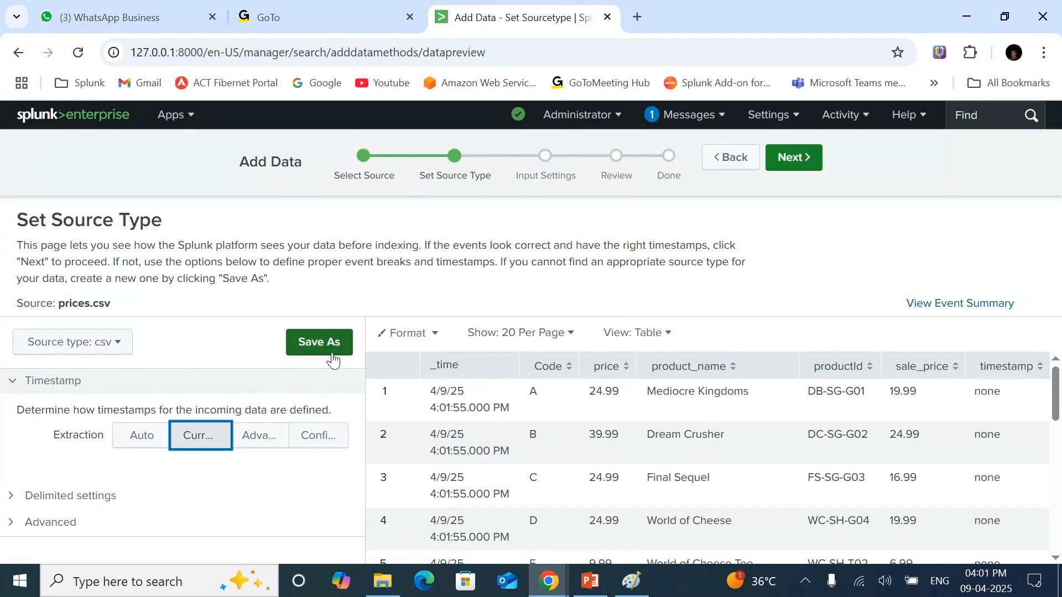
# Save the source type as pricescsv in the Search & Reporting app
pyautogui.click(319, 342)
pyautogui.click(470, 217)
pyautogui.write('pricescsv')
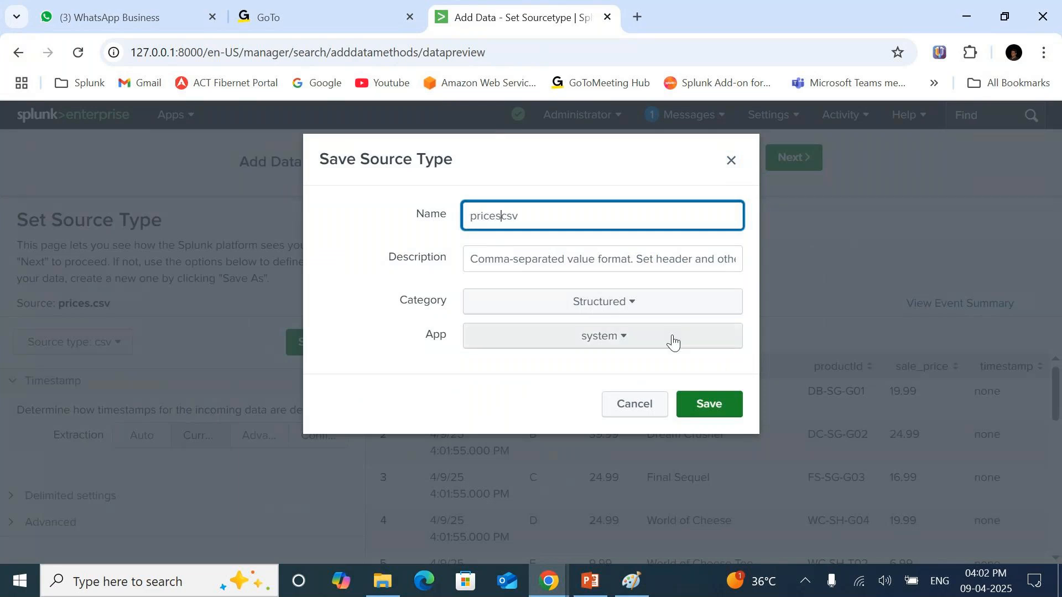
pyautogui.click(606, 339)
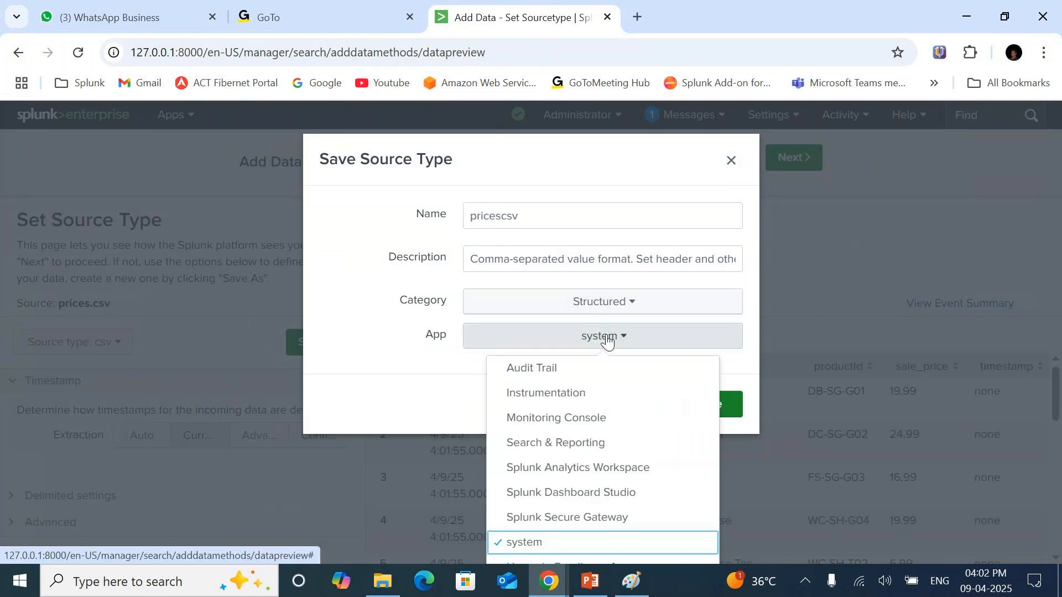
pyautogui.click(550, 444)
pyautogui.click(709, 403)
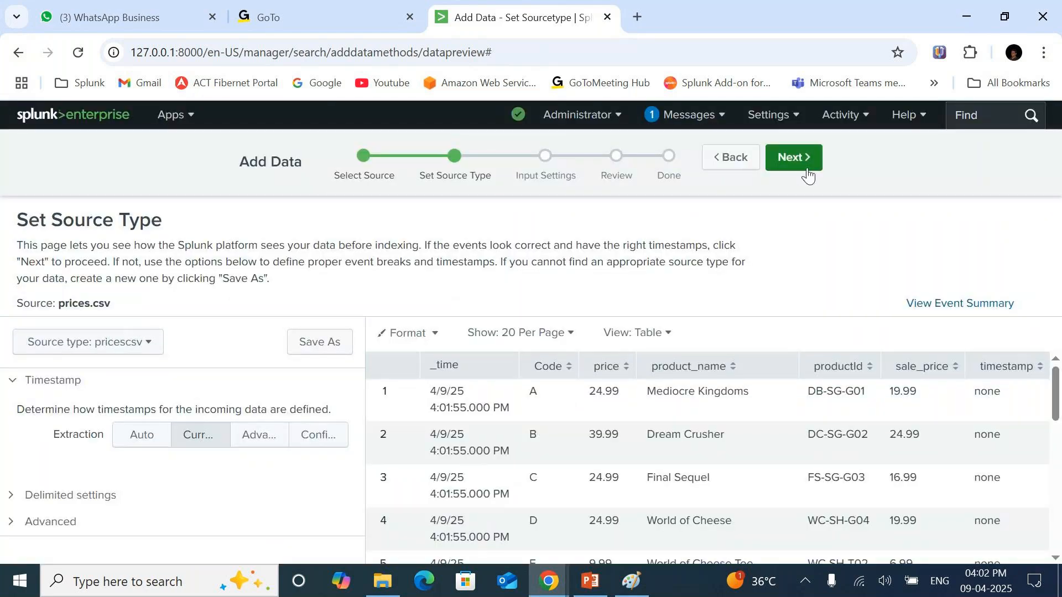
# Continue to the input settings and create a new events index named prices_index for the data
pyautogui.click(793, 160)
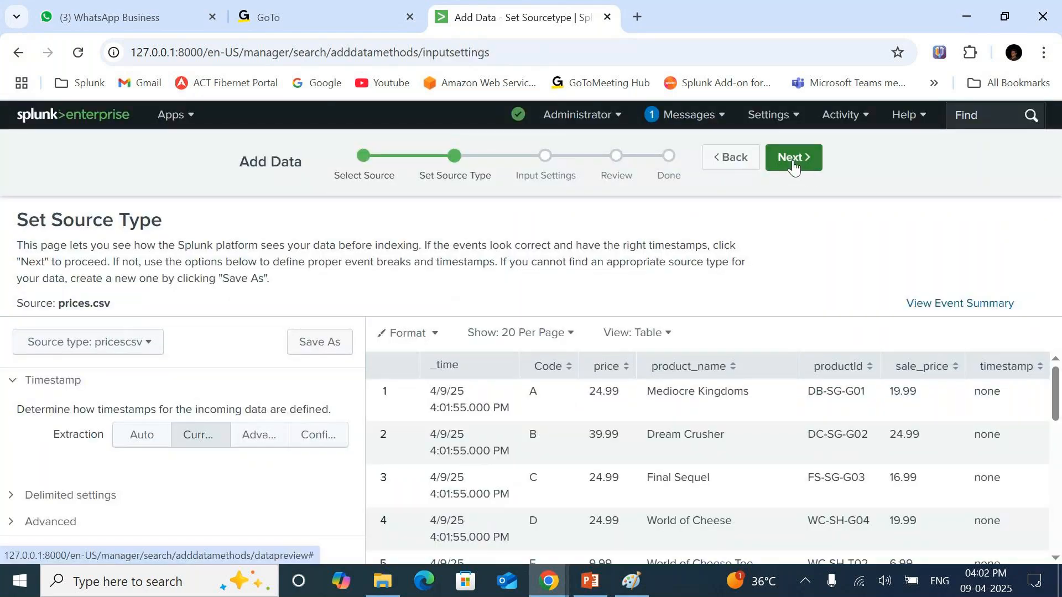
pyautogui.scroll(-3, 735, 403)
pyautogui.click(735, 365)
pyautogui.click(387, 239)
pyautogui.write('prices_index')
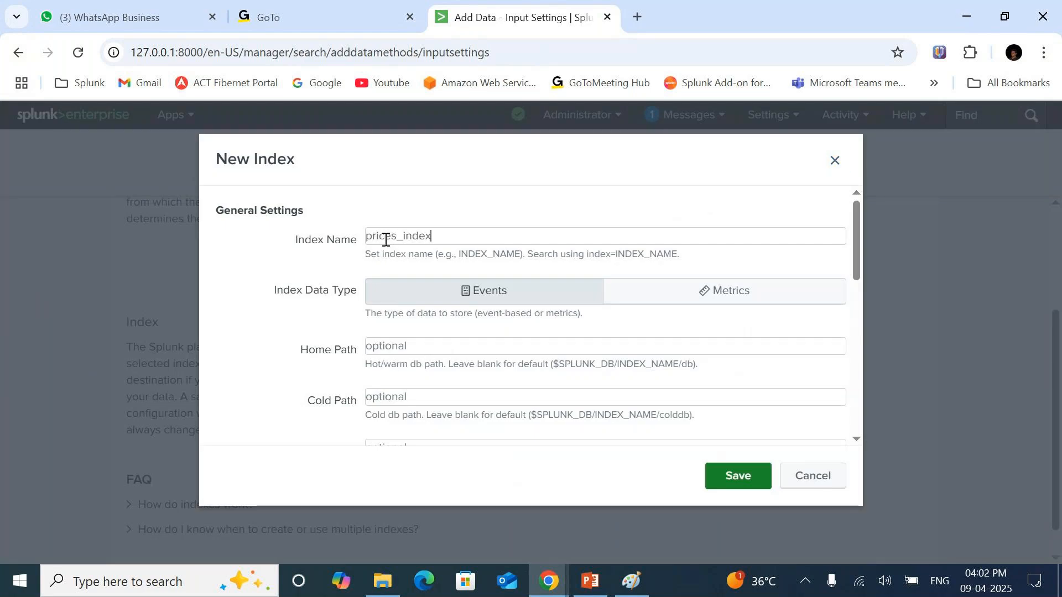
pyautogui.click(720, 479)
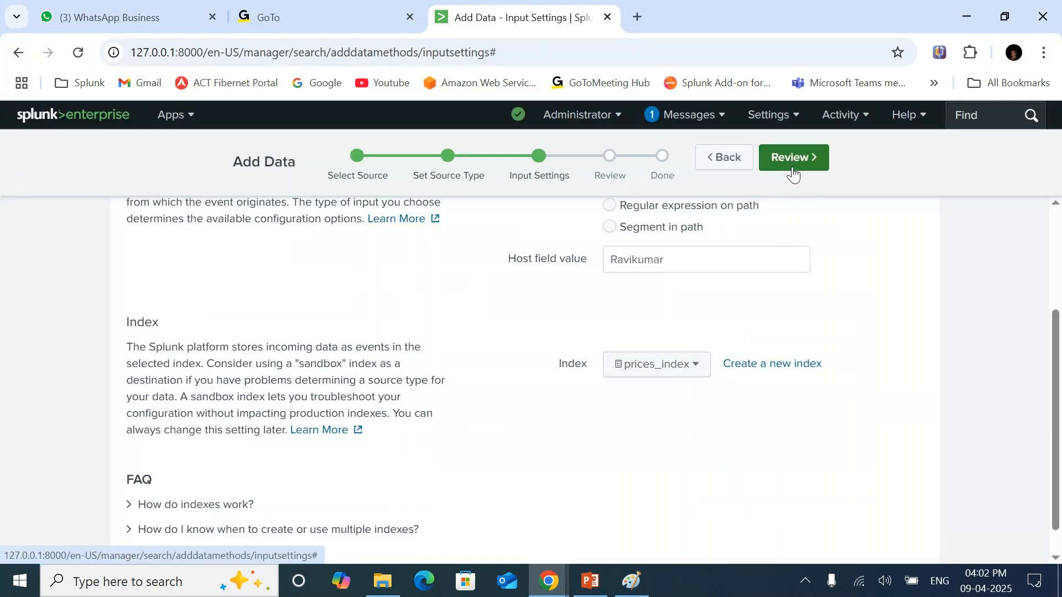
# Review and submit the prices.csv upload, and start searching the uploaded data
pyautogui.click(792, 168)
pyautogui.click(792, 169)
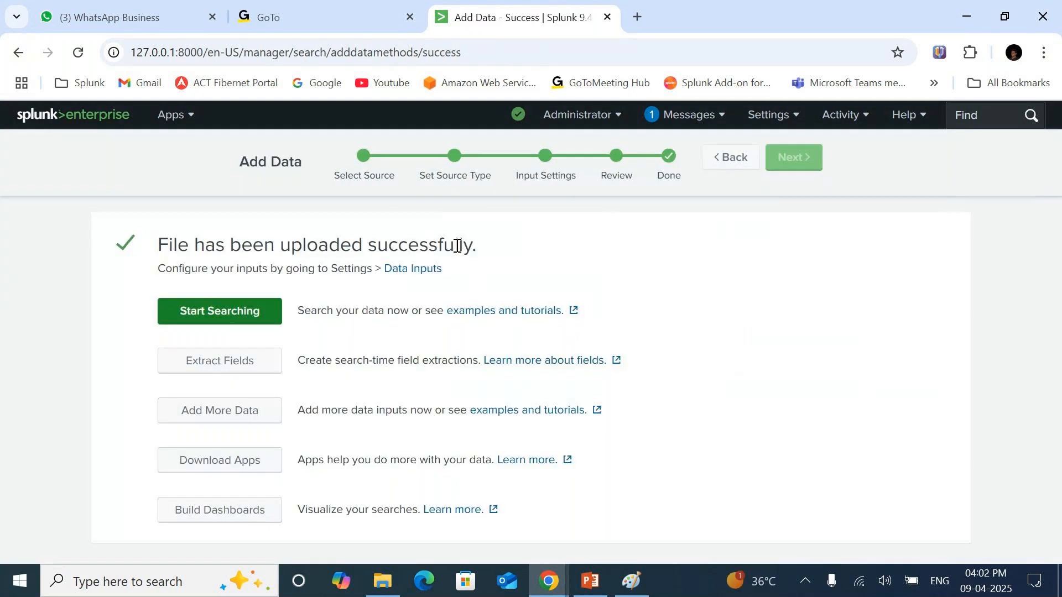
pyautogui.click(250, 311)
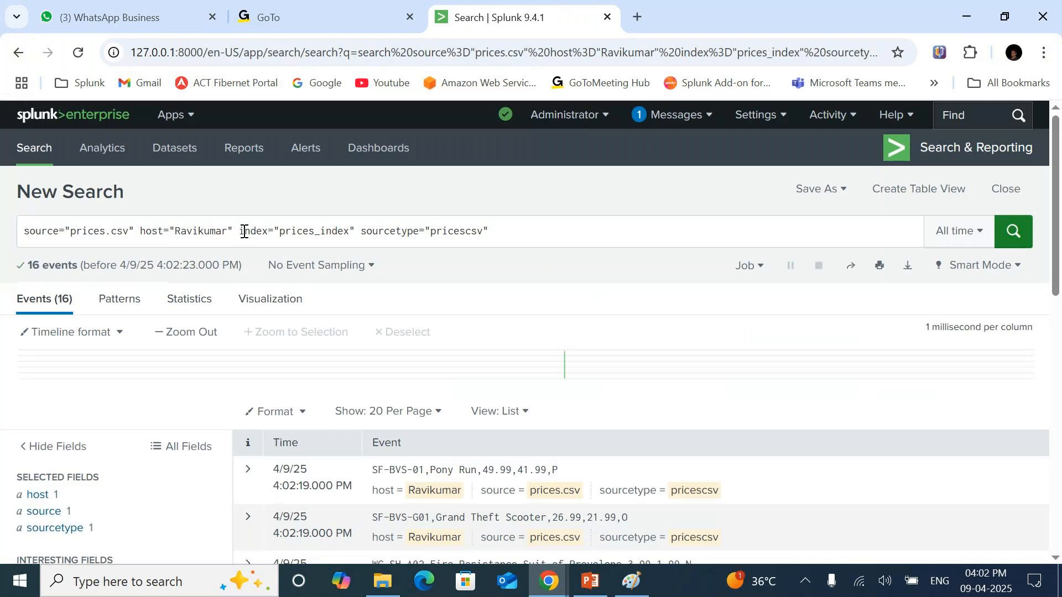
# Remove the source and host filters from the search, keeping the index and sourcetype, and rerun it
pyautogui.moveTo(241, 232); pyautogui.dragTo(0, 239)
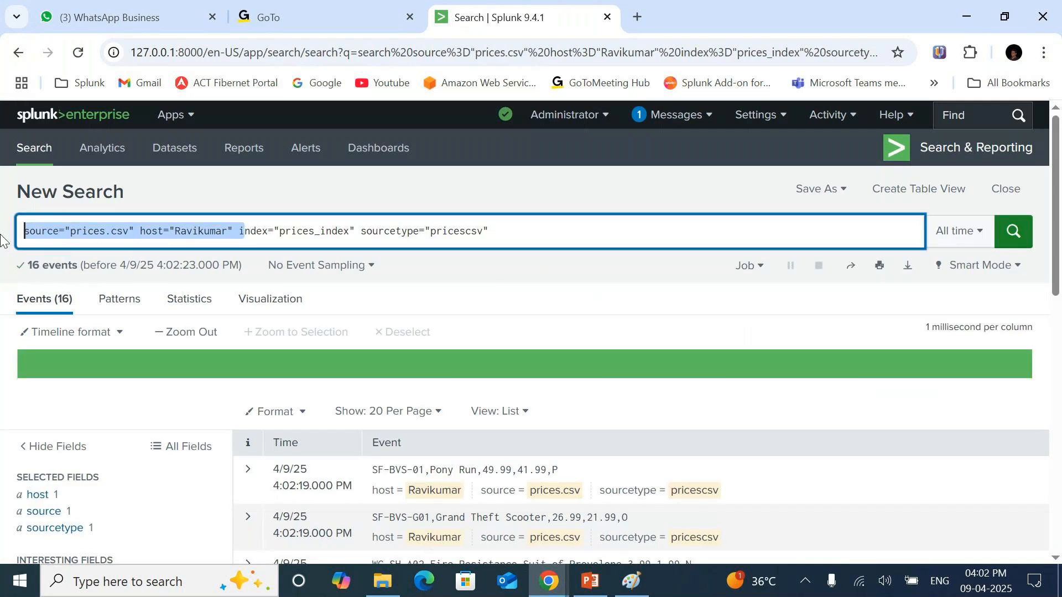
pyautogui.press('BackSpace')
pyautogui.press('Return')
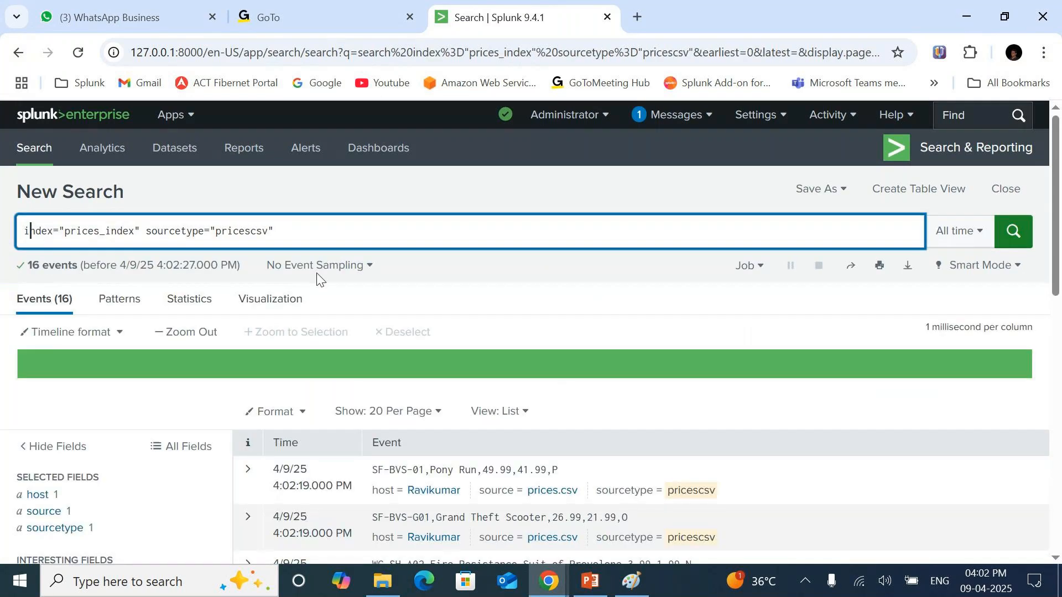
# Switch to the Paint diagram to view the first setup, and return to the Splunk search in Chrome
pyautogui.click(966, 16)
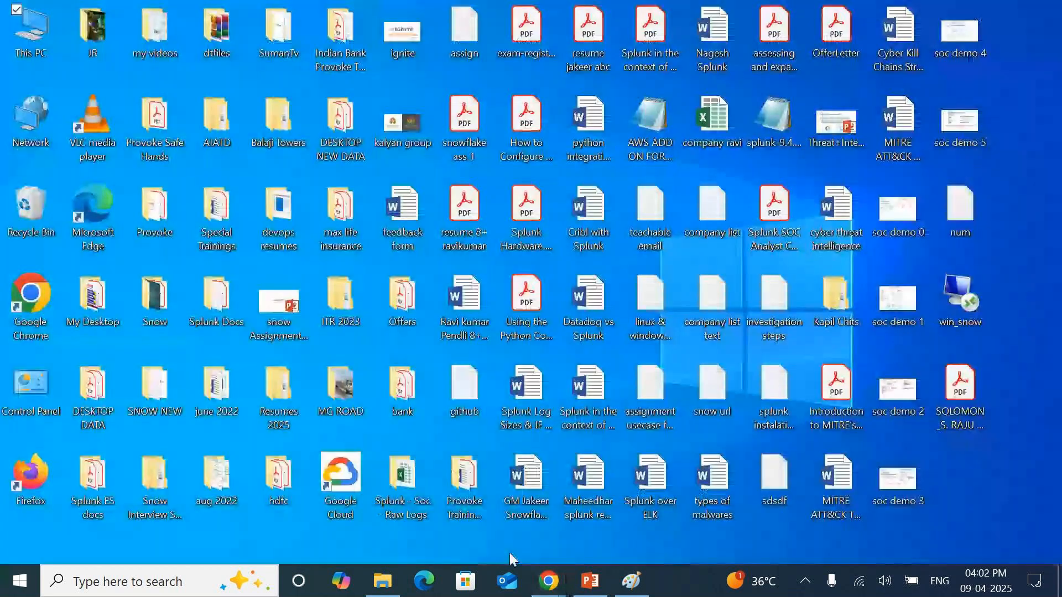
pyautogui.click(631, 580)
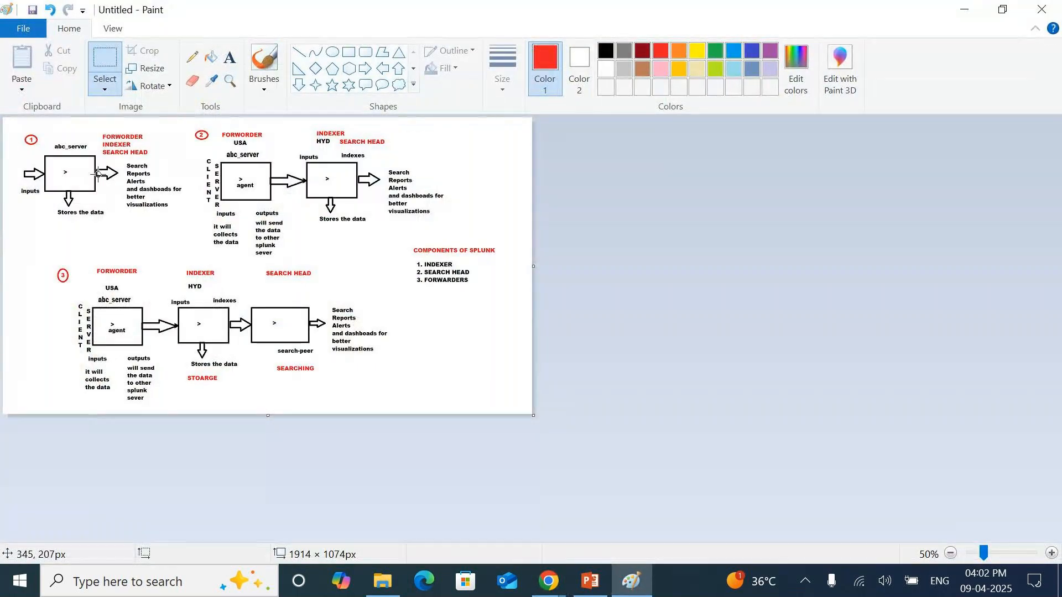
pyautogui.click(545, 584)
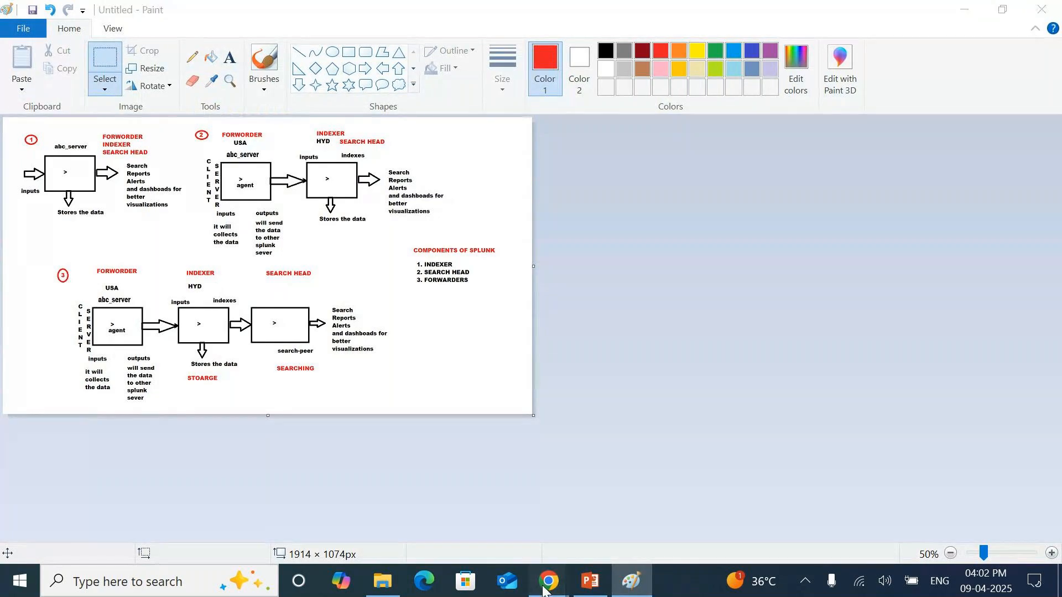
pyautogui.click(346, 532)
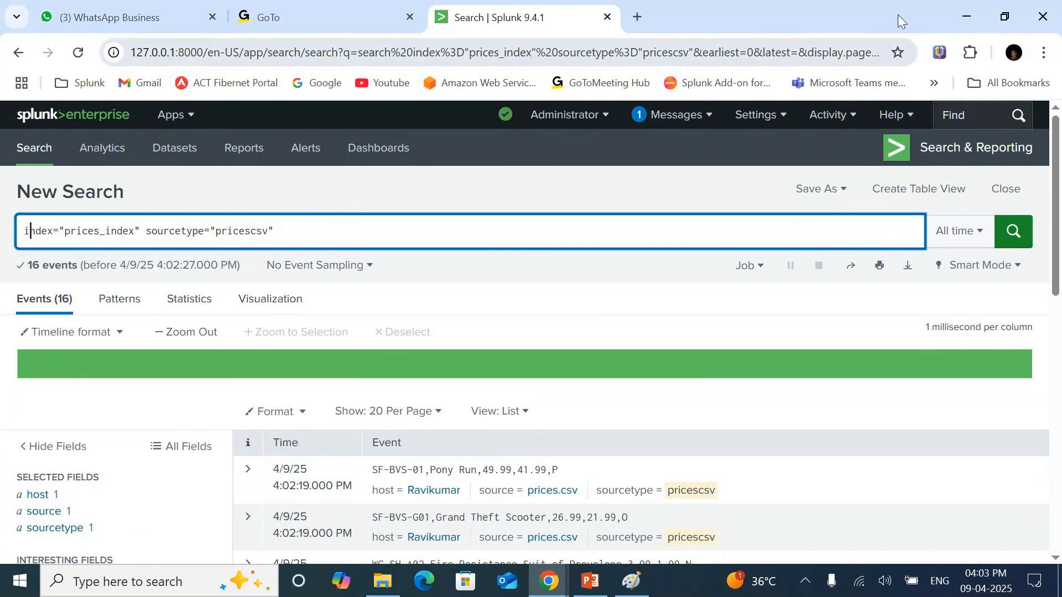
# Switch to Paint, enlarge the canvas to about 3796 × 1478 px, and move the components list closer to the diagrams
pyautogui.click(966, 15)
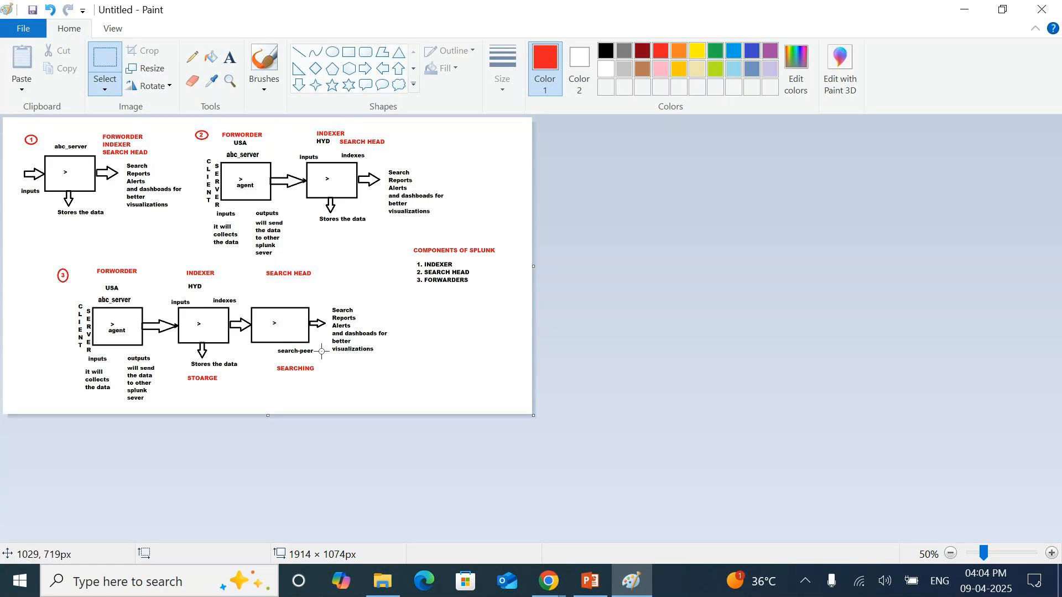
pyautogui.moveTo(533, 415); pyautogui.dragTo(1054, 527)
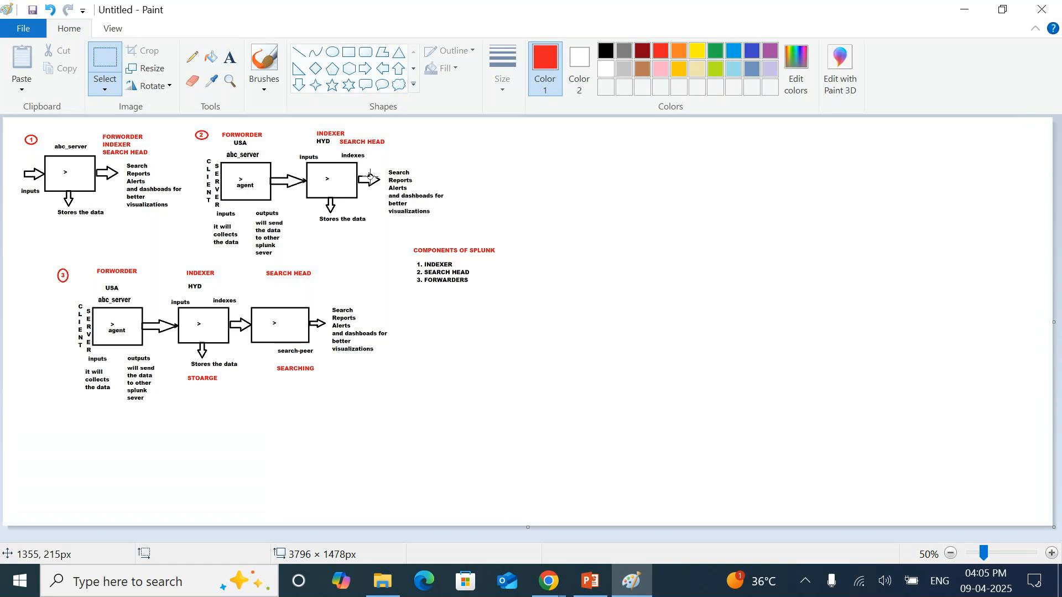
pyautogui.click(96, 60)
pyautogui.moveTo(409, 240); pyautogui.dragTo(433, 273)
pyautogui.click(504, 362)
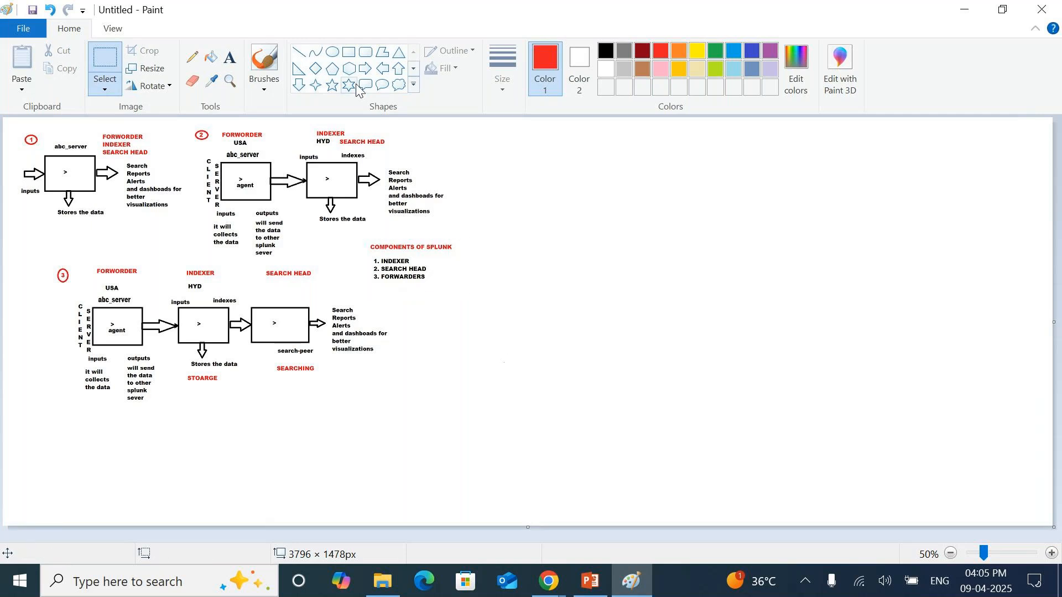
# Draw a red rectangle around the "COMPONENTS OF SPLUNK" heading and its list
pyautogui.click(349, 52)
pyautogui.moveTo(364, 235)
pyautogui.mouseDown()
pyautogui.moveTo(404, 286)
pyautogui.moveTo(460, 286)
pyautogui.mouseUp()
pyautogui.click(492, 360)
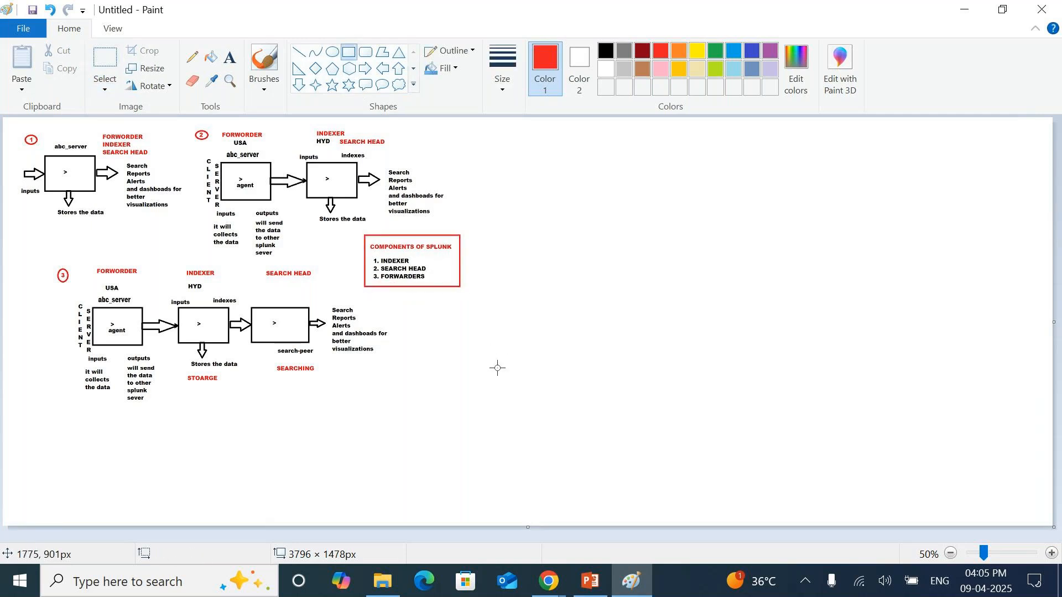
# Add the one-line red text "COMING TO THE FORWARDERS THERE ARE 2 TYPES 1. UNIVERSAL FORWADERS 2. HEAVY FORWADERS" in the new canvas area
pyautogui.click(230, 57)
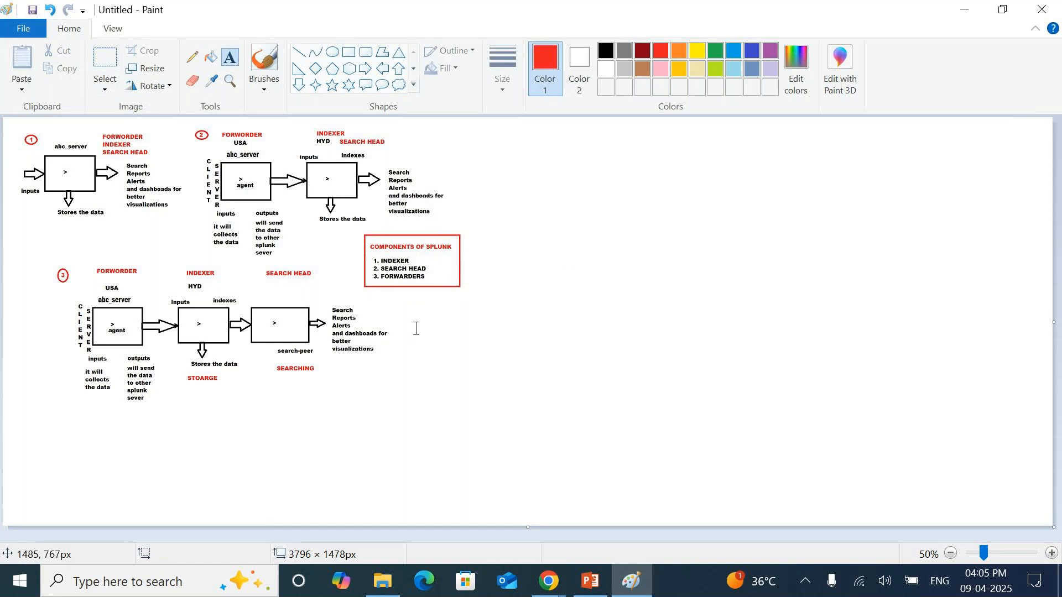
pyautogui.click(599, 149)
pyautogui.write('COMING TO THE FORWARDERS THEY RE')
pyautogui.press('BackSpace')
pyautogui.press('BackSpace')
pyautogui.press('BackSpace')
pyautogui.press('BackSpace')
pyautogui.write('R')
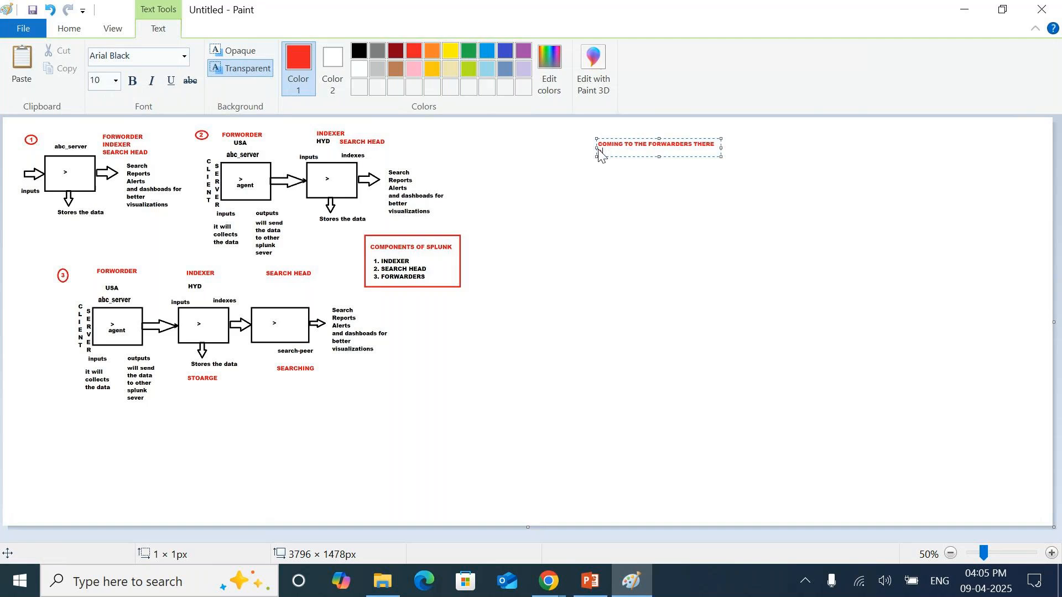
pyautogui.write('E ARE 2 TYPES 1. UNIVERSAL FORWADERS 2')
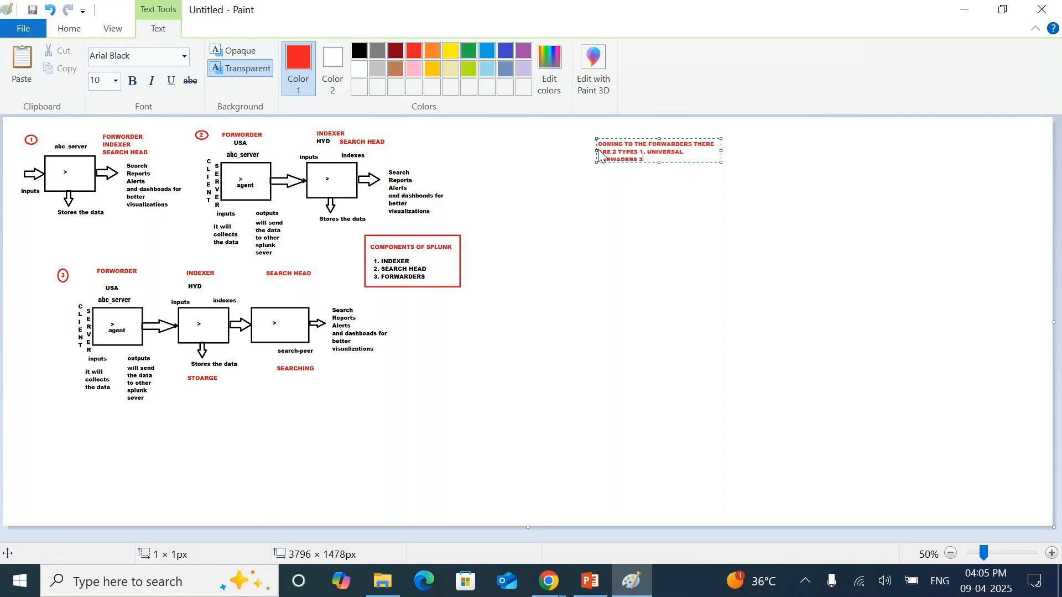
pyautogui.write('. HEAVY FORWADERS')
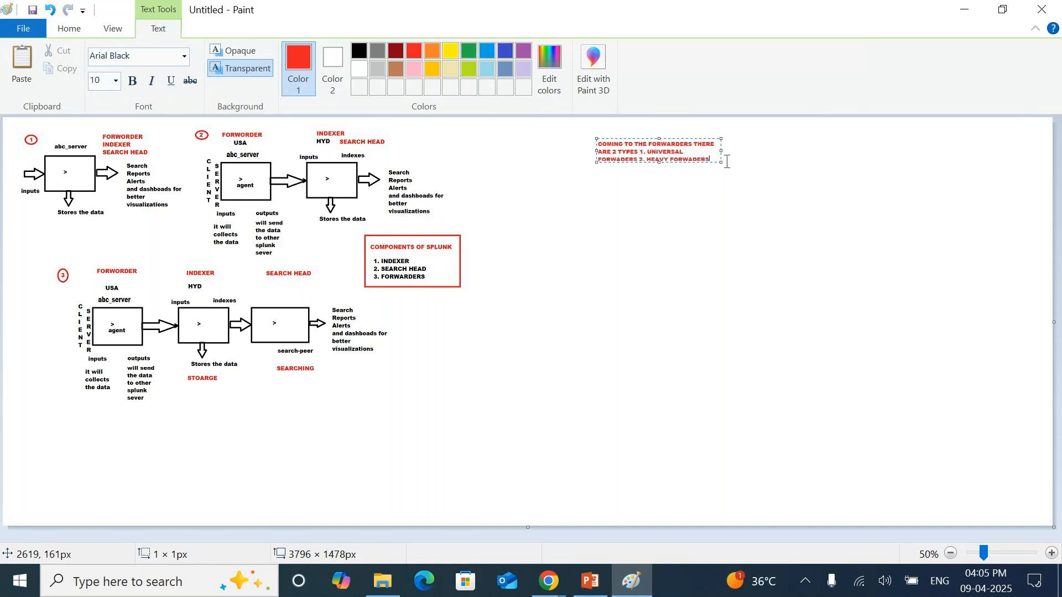
pyautogui.moveTo(721, 163); pyautogui.dragTo(993, 196)
pyautogui.click(791, 263)
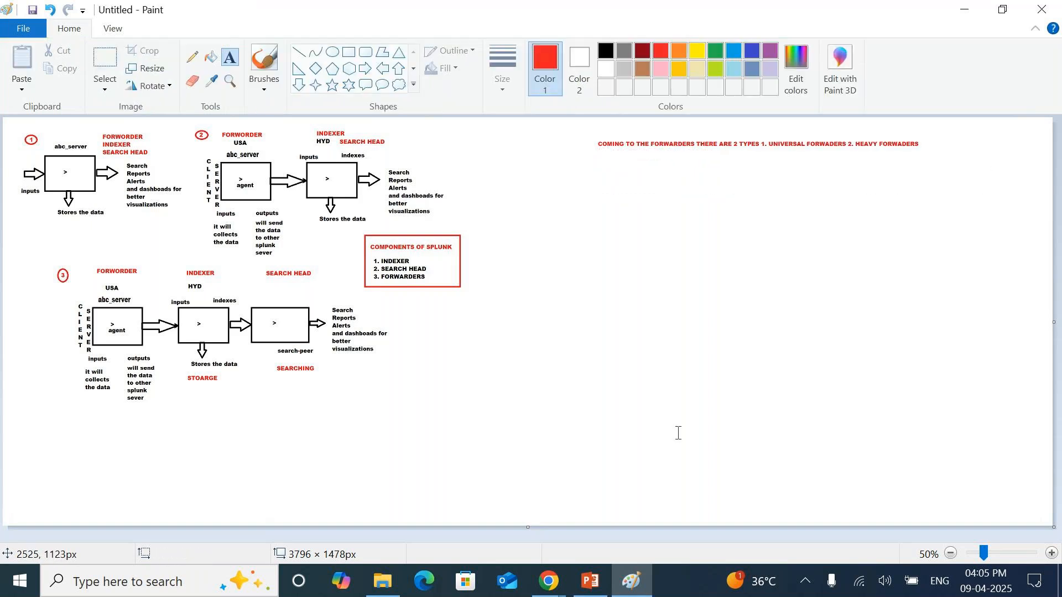
# Minimize the Paint diagram, open the "aug 2022" folder on the desktop in a maximized window, and look through its images
pyautogui.click(965, 10)
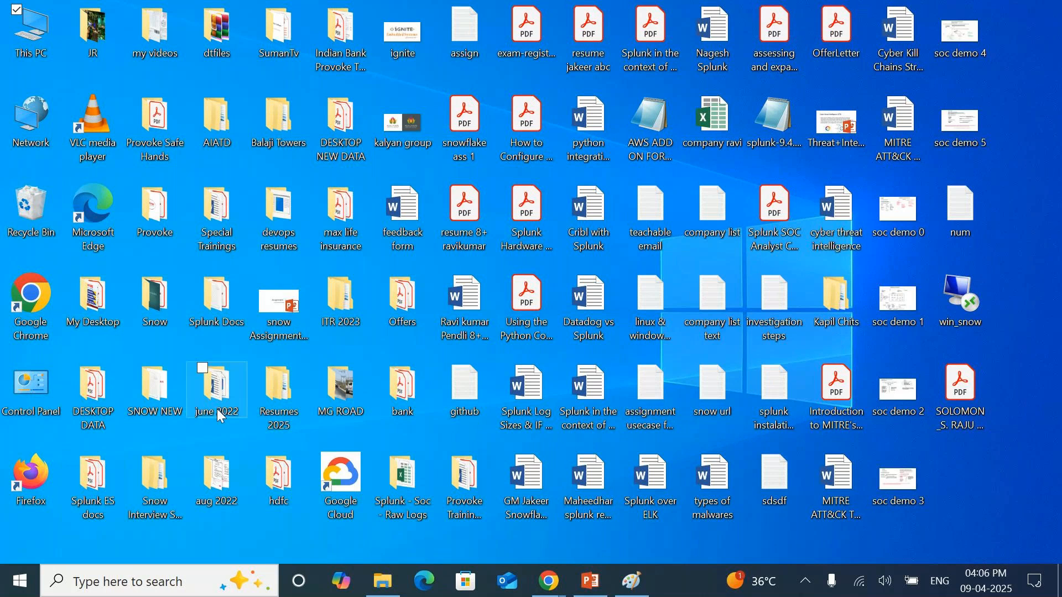
pyautogui.doubleClick(225, 489)
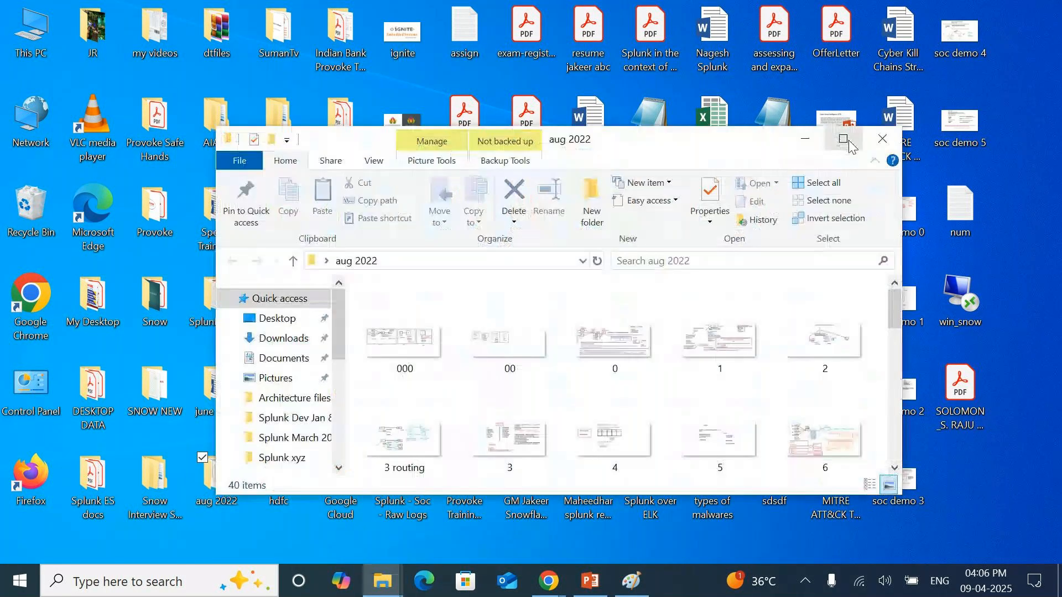
pyautogui.click(846, 139)
pyautogui.scroll(-3, 524, 354)
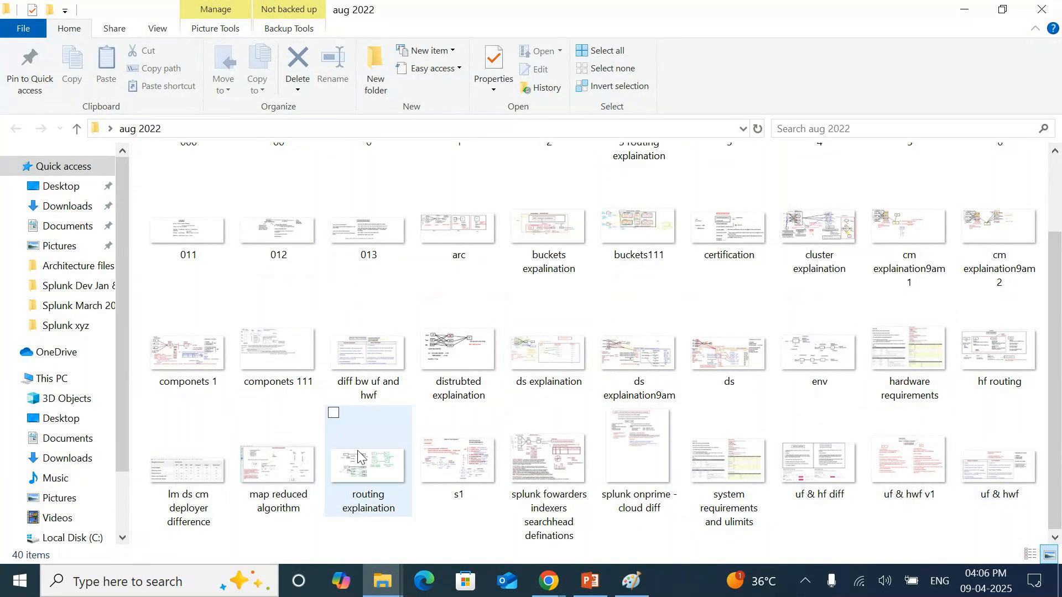
pyautogui.scroll(1, 654, 454)
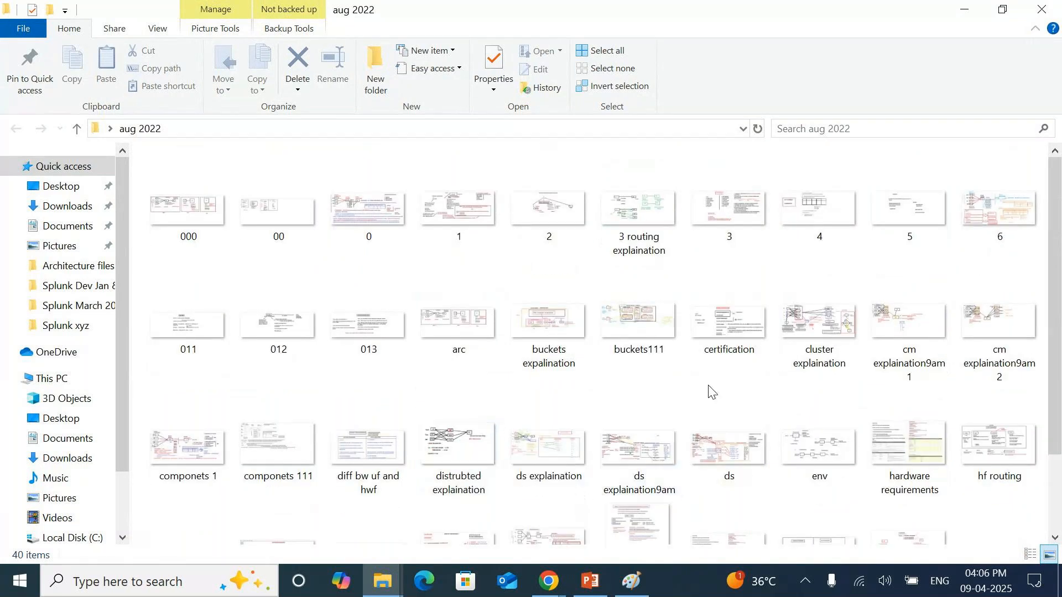
pyautogui.scroll(-1, 807, 381)
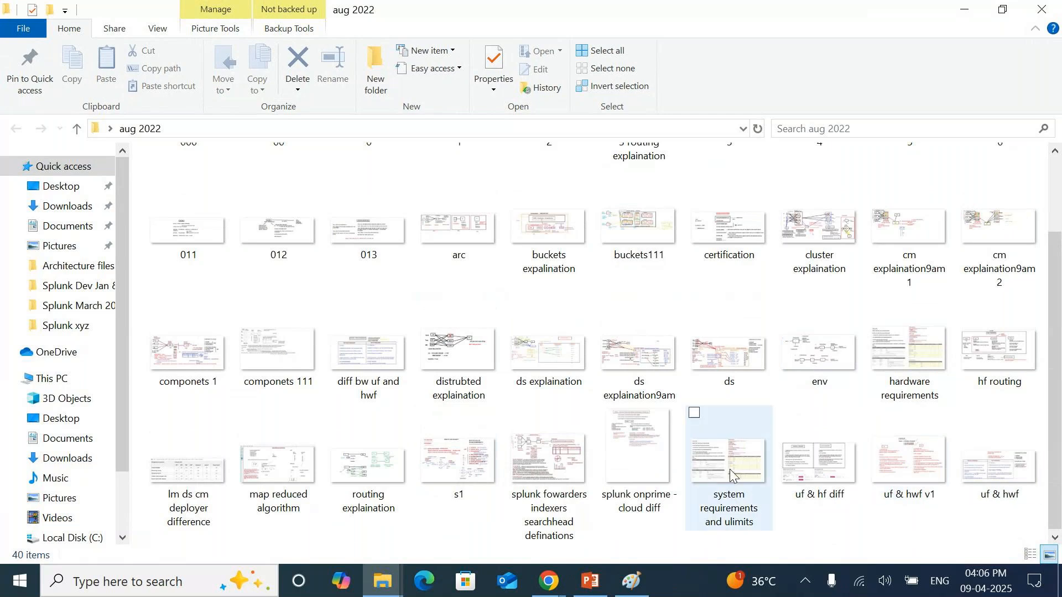
# Open the "uf & hf diff" image, copy it to the clipboard, and close the image viewer
pyautogui.click(809, 475)
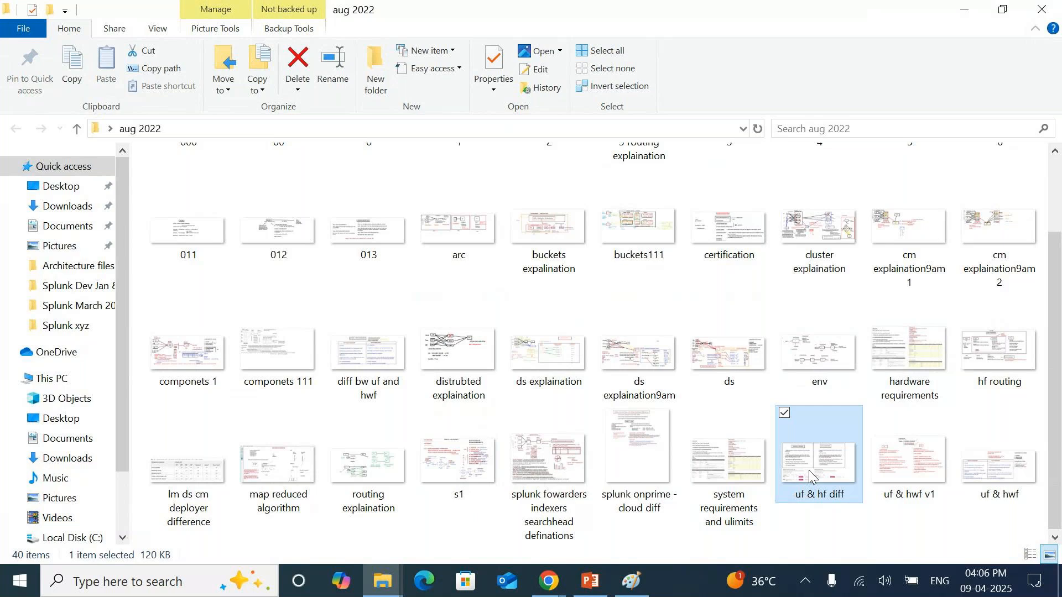
pyautogui.rightClick(808, 475)
pyautogui.click(827, 476)
pyautogui.doubleClick(828, 477)
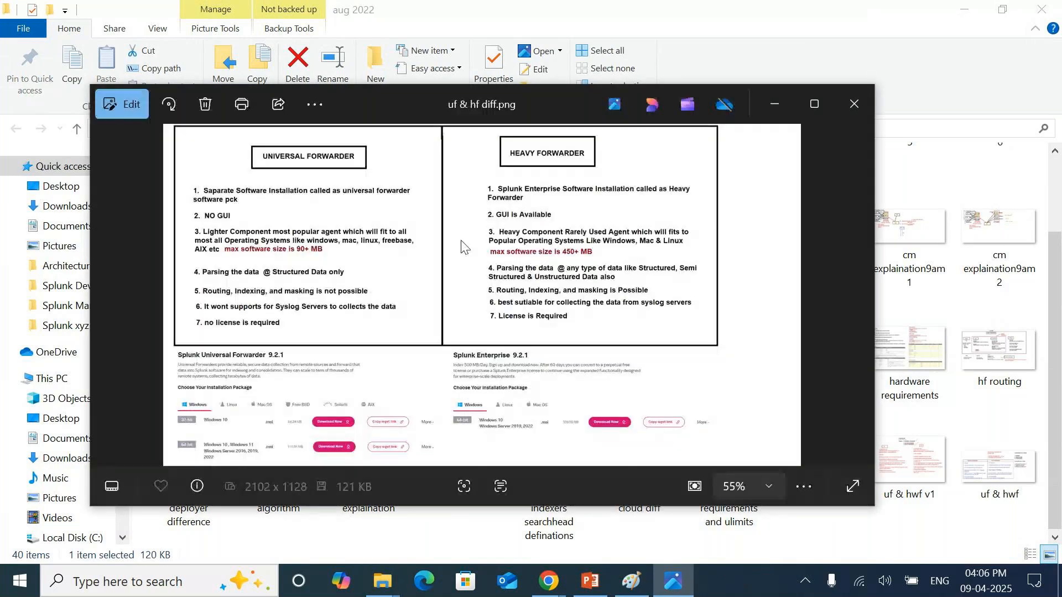
pyautogui.rightClick(559, 310)
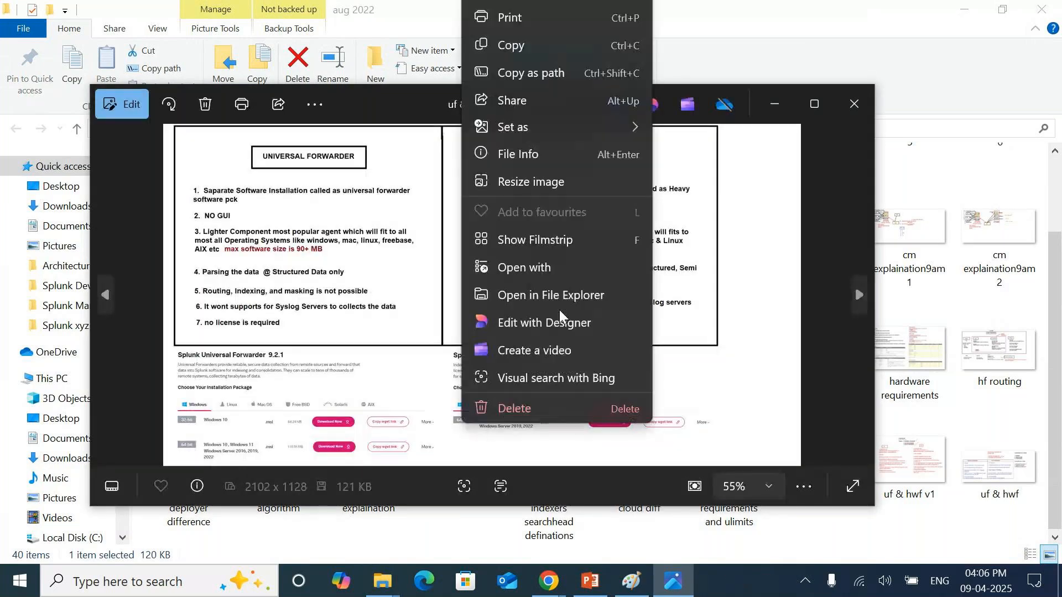
pyautogui.scroll(1, 559, 309)
pyautogui.click(504, 74)
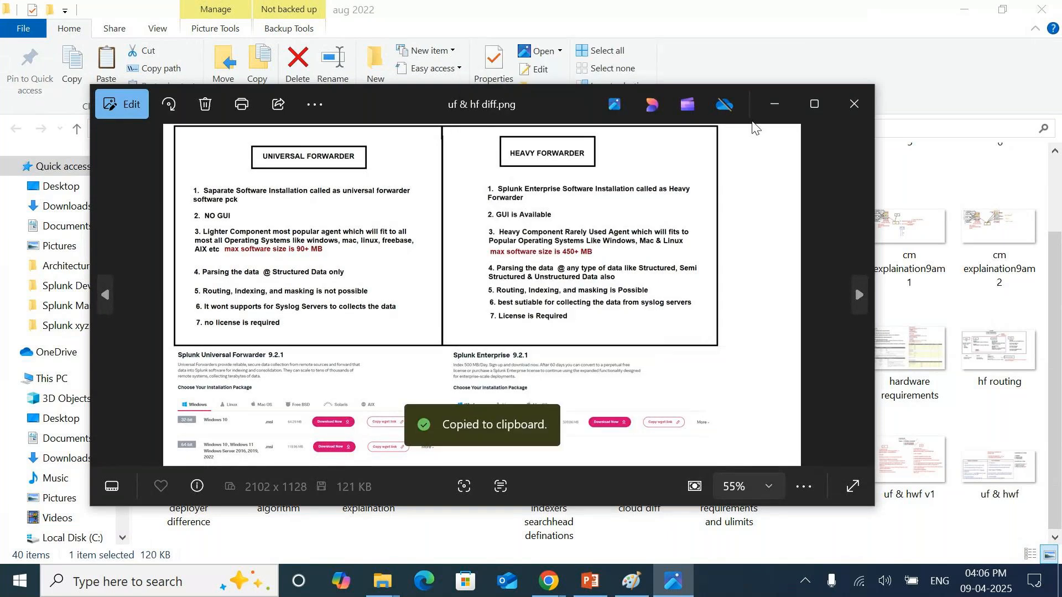
pyautogui.click(853, 105)
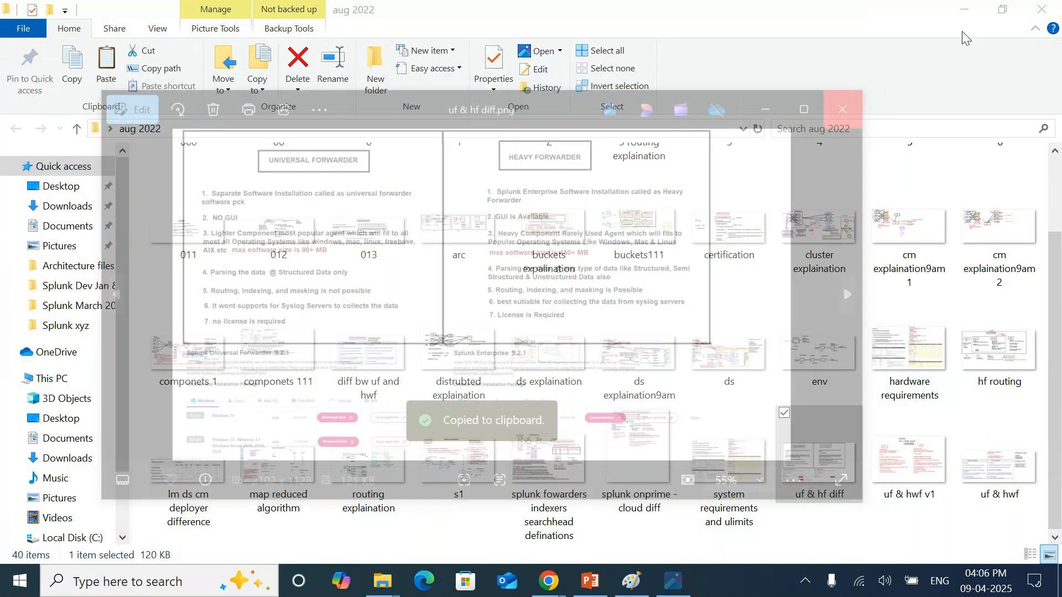
# Return to the Paint diagram and paste the copied forwarder comparison beneath the red "COMING TO THE FORWARDERS" heading
pyautogui.click(964, 10)
pyautogui.click(589, 582)
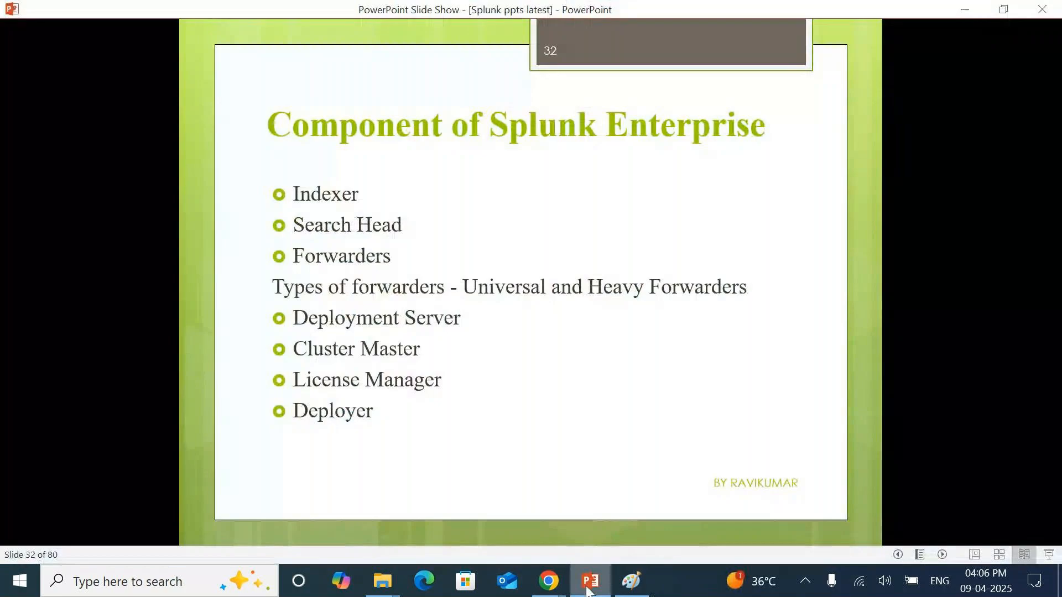
pyautogui.click(589, 582)
pyautogui.click(632, 581)
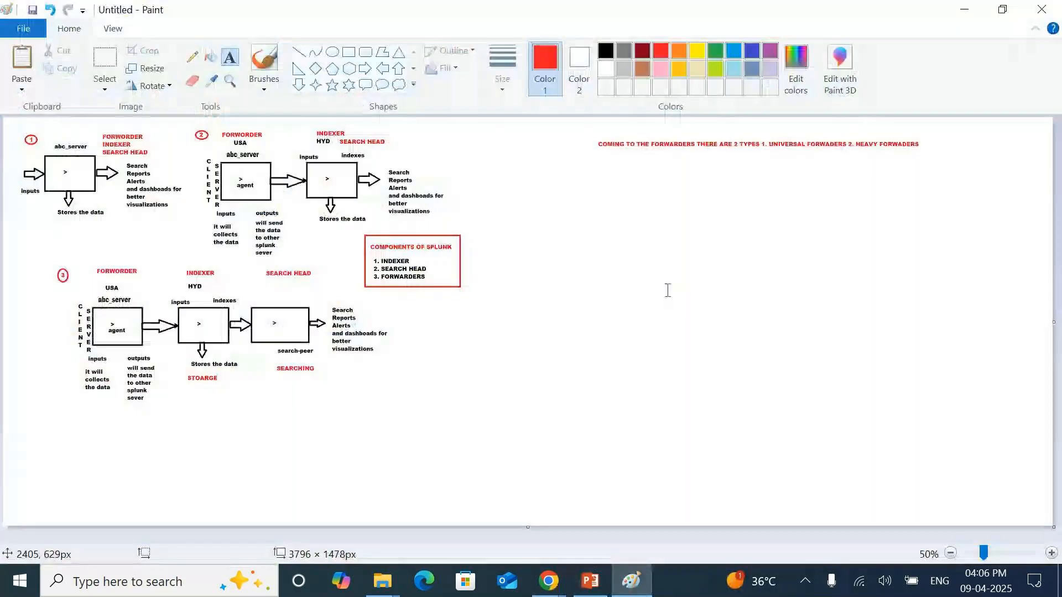
pyautogui.hotkey('ctrl', 'v')
pyautogui.moveTo(393, 282); pyautogui.dragTo(857, 326)
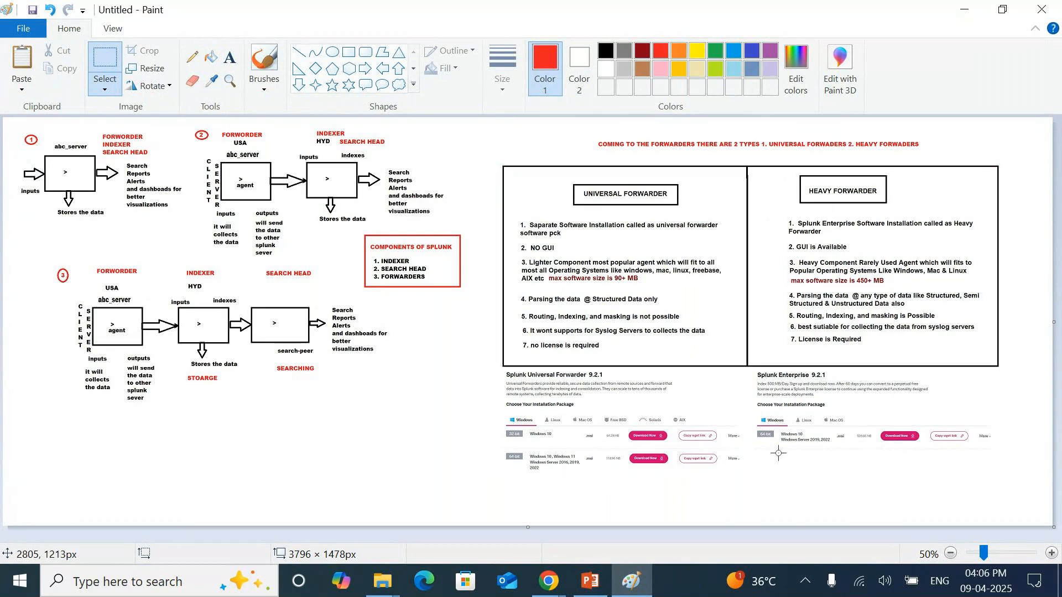
# Go back to the "aug 2022" folder, view the "hf routing" image, and close it
pyautogui.moveTo(382, 581)
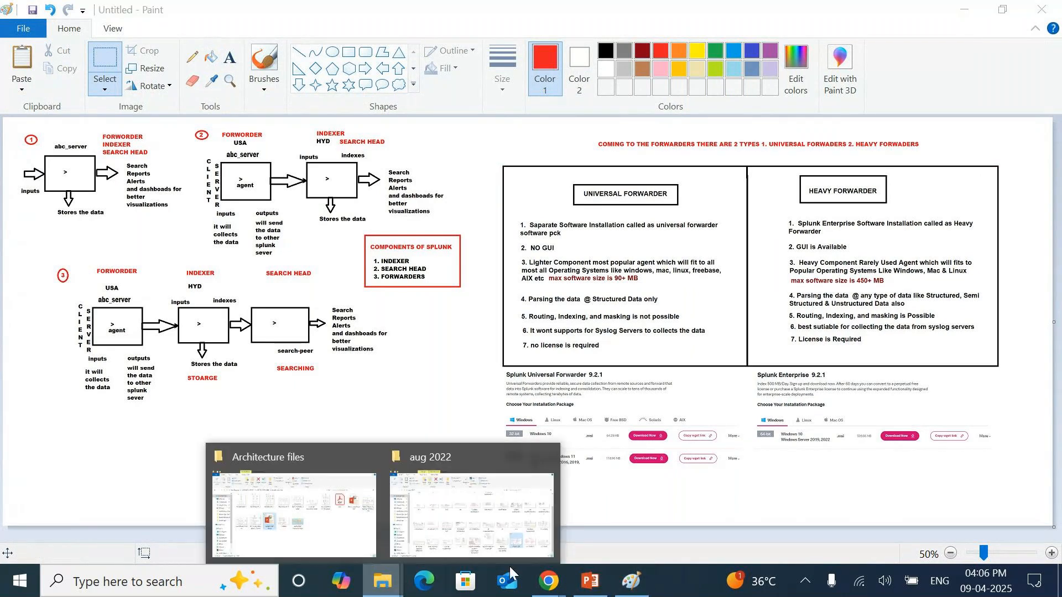
pyautogui.click(512, 519)
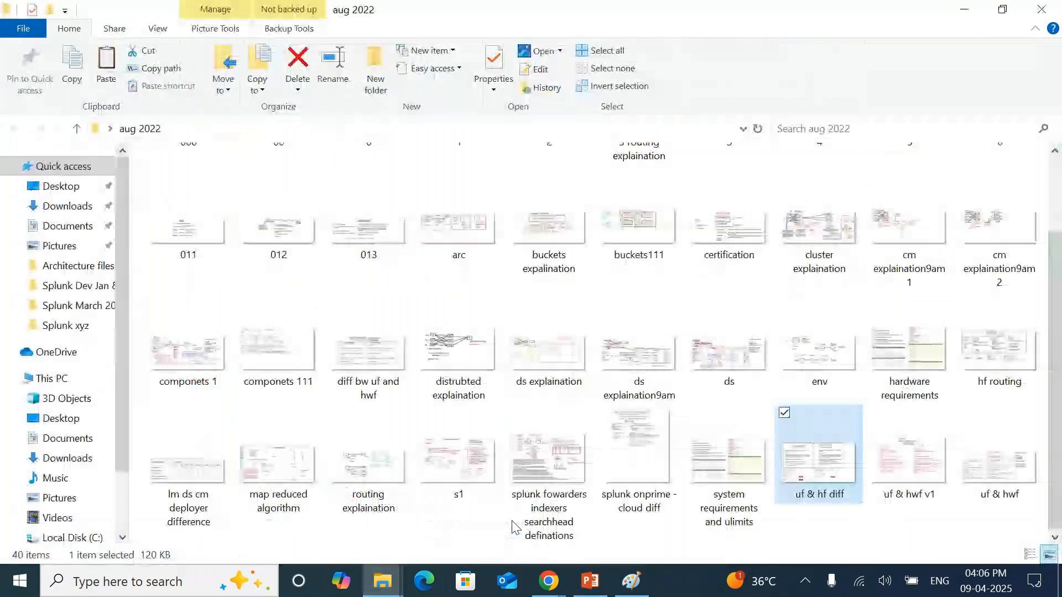
pyautogui.click(995, 356)
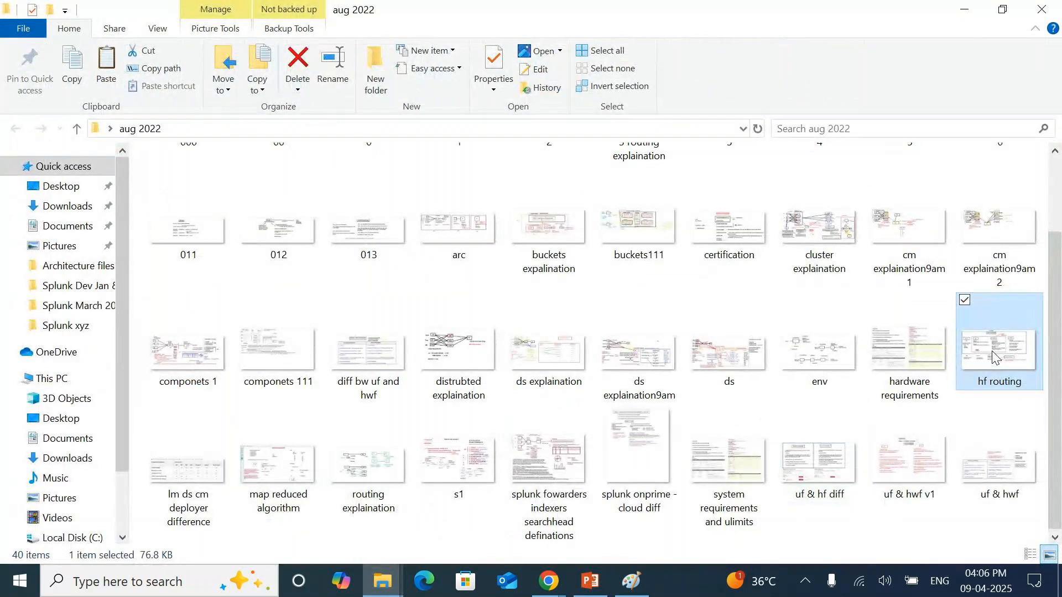
pyautogui.doubleClick(995, 356)
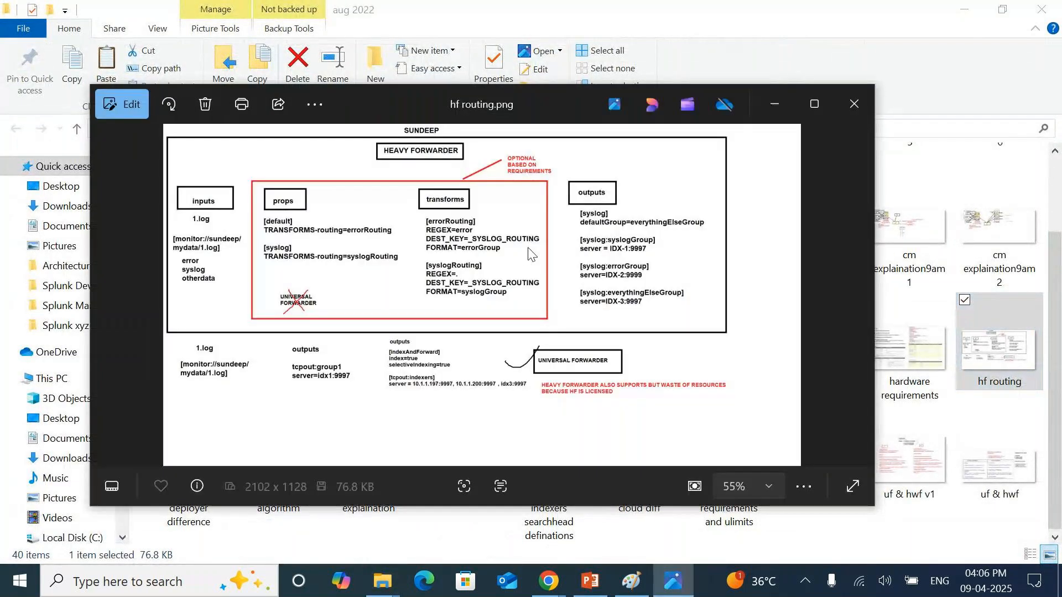
pyautogui.rightClick(523, 253)
pyautogui.click(432, 326)
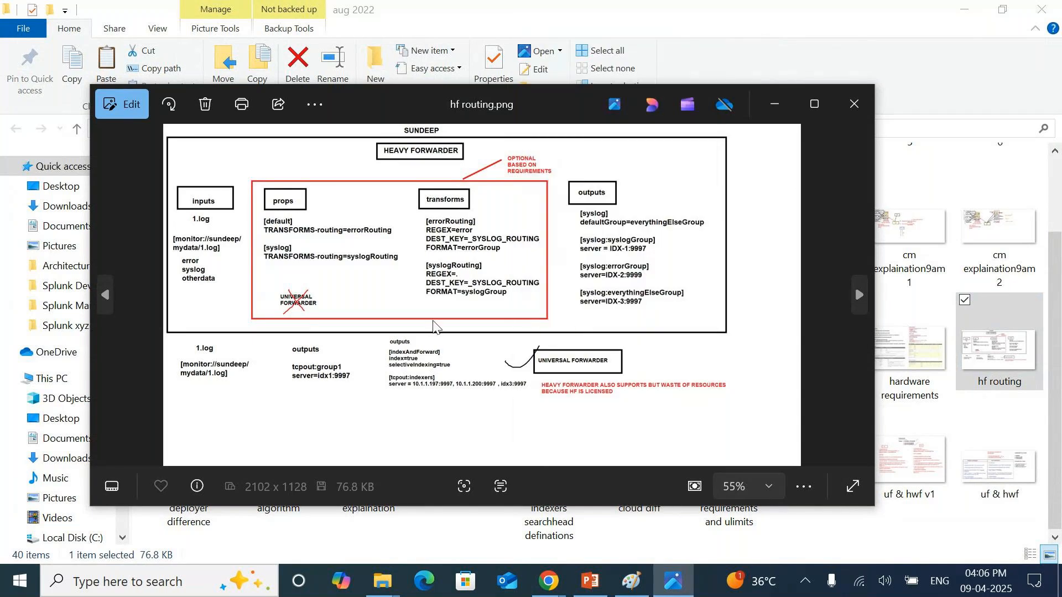
pyautogui.click(854, 104)
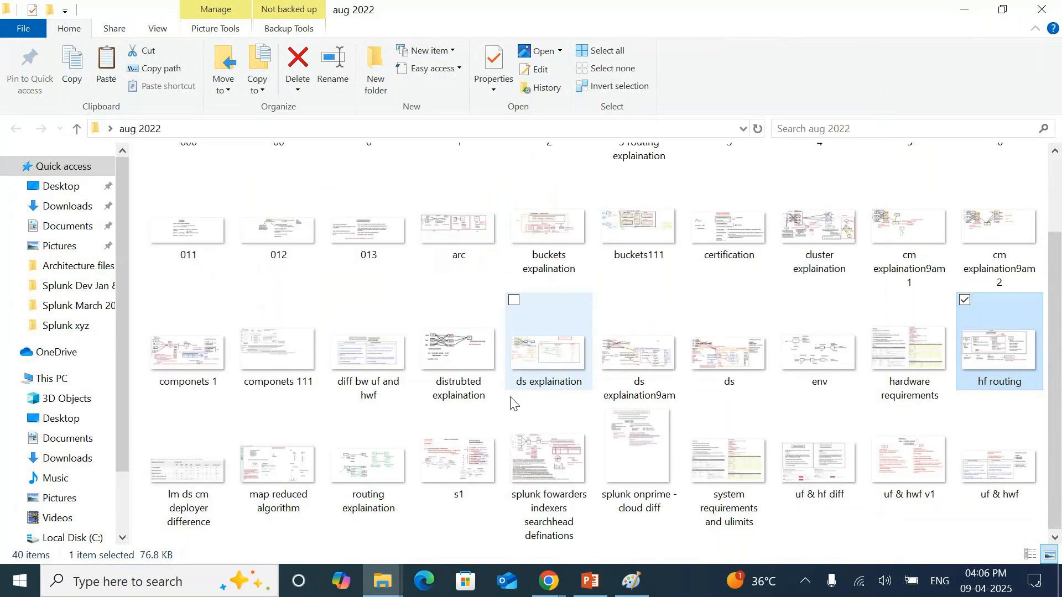
# Open the "routing explaination" image, copy it to the clipboard, close it, and minimize the folder to return to Paint
pyautogui.click(382, 476)
pyautogui.rightClick(357, 477)
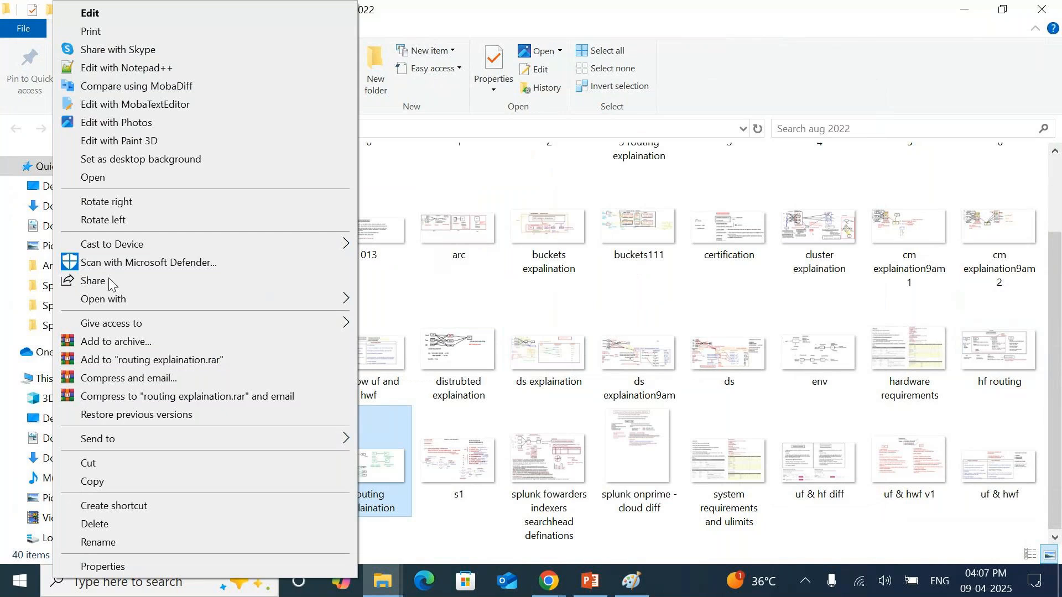
pyautogui.click(396, 475)
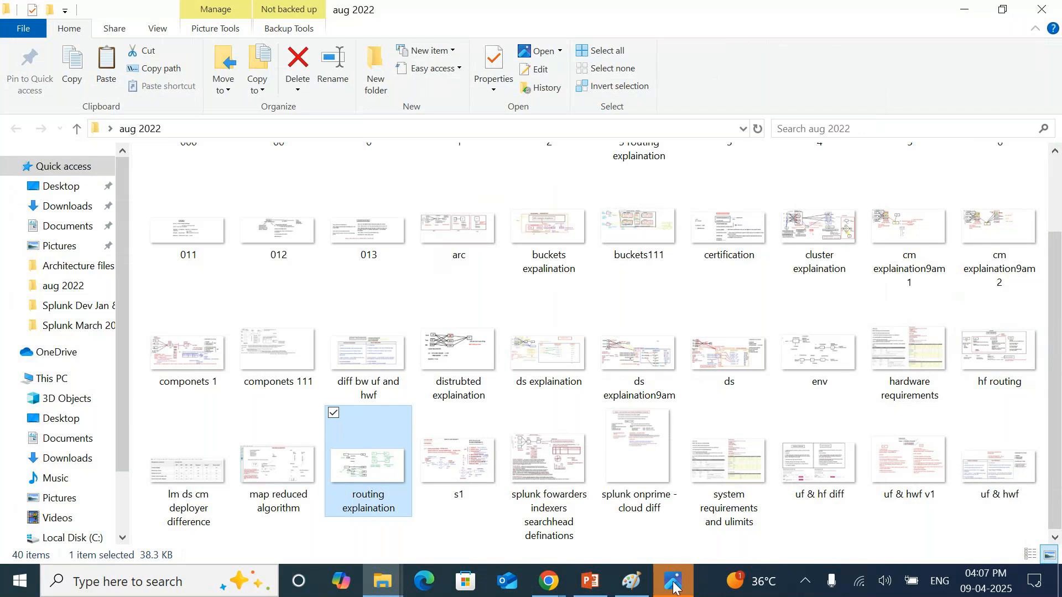
pyautogui.rightClick(518, 296)
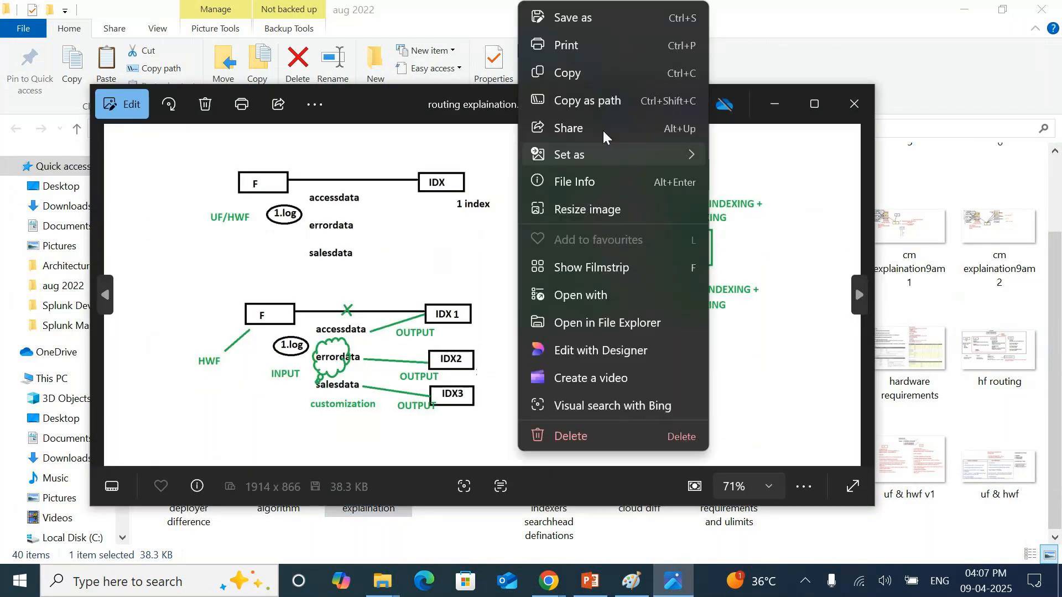
pyautogui.click(569, 76)
pyautogui.click(843, 103)
pyautogui.click(964, 9)
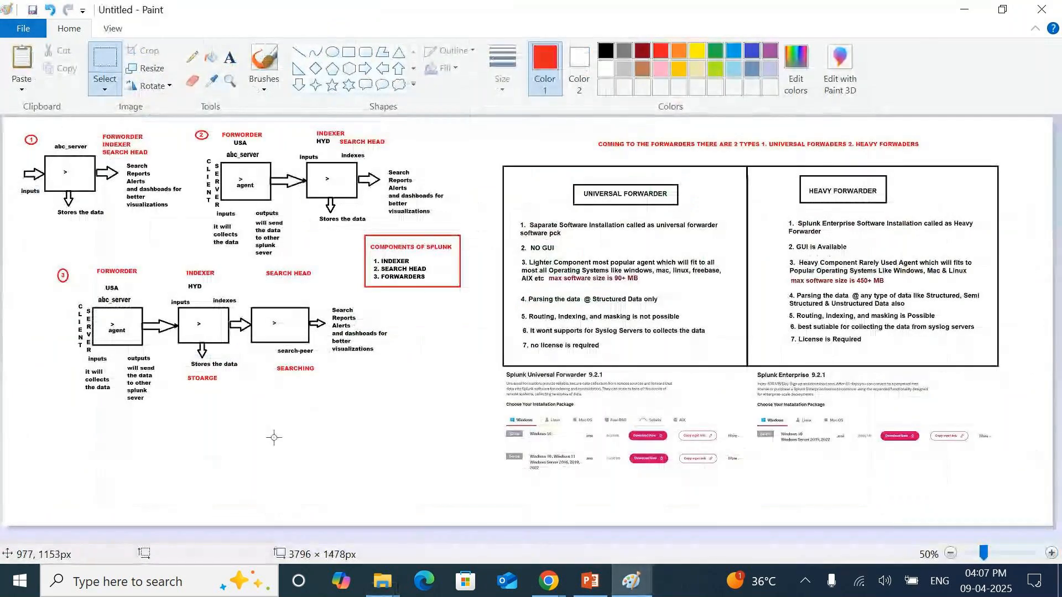
# Paste the routing picture, shrink it to about 1320 × 480 px, and place it in the empty area below the third setup diagram
pyautogui.hotkey('ctrl', 'v')
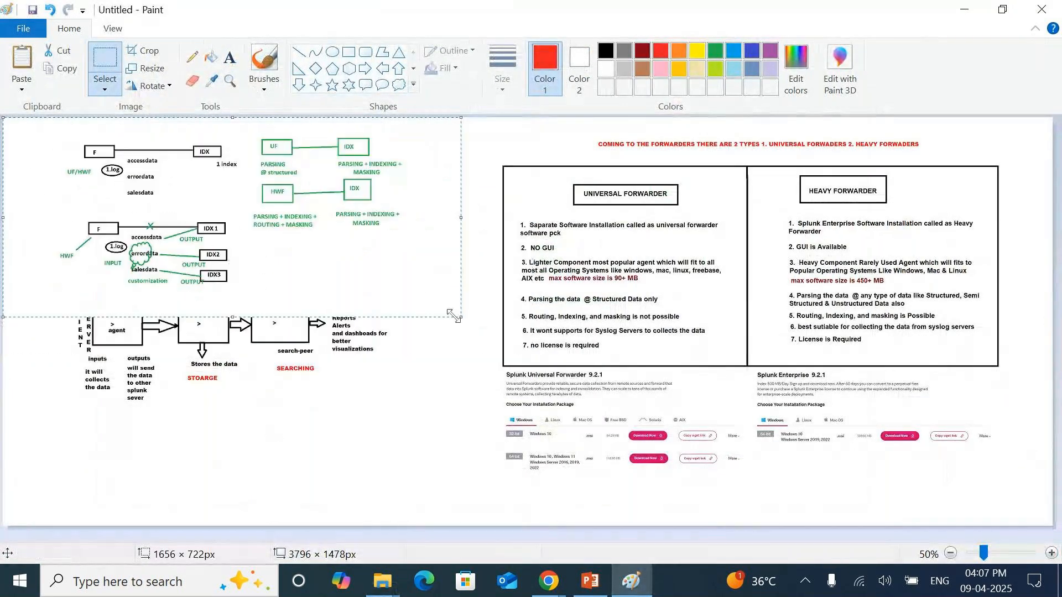
pyautogui.moveTo(242, 173); pyautogui.dragTo(263, 299)
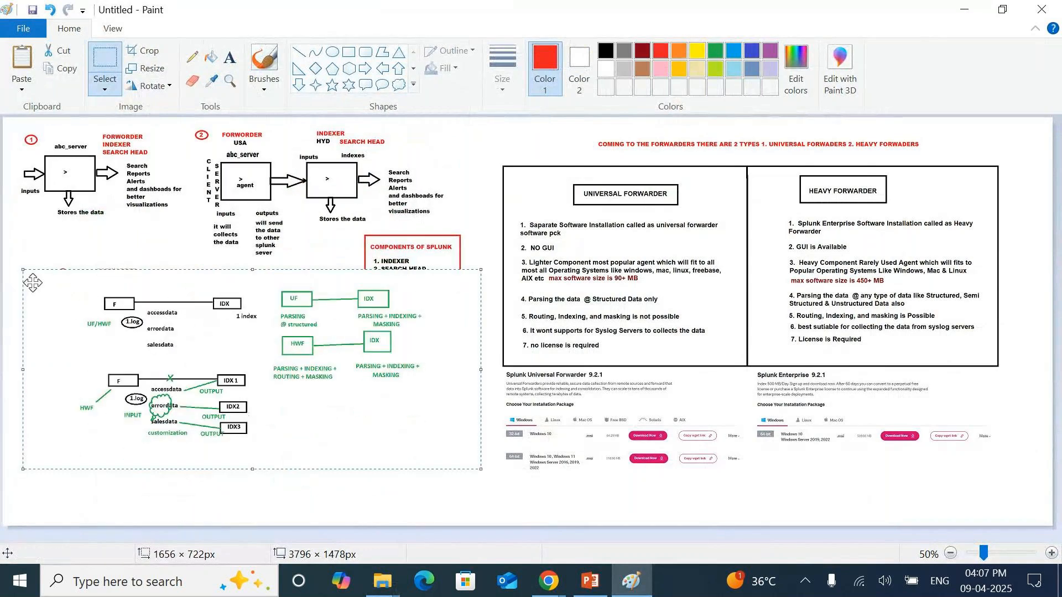
pyautogui.moveTo(23, 270); pyautogui.dragTo(57, 308)
pyautogui.moveTo(191, 399)
pyautogui.mouseDown()
pyautogui.moveTo(202, 472)
pyautogui.moveTo(181, 481)
pyautogui.moveTo(196, 501)
pyautogui.moveTo(206, 475)
pyautogui.moveTo(204, 491)
pyautogui.moveTo(191, 402)
pyautogui.mouseUp()
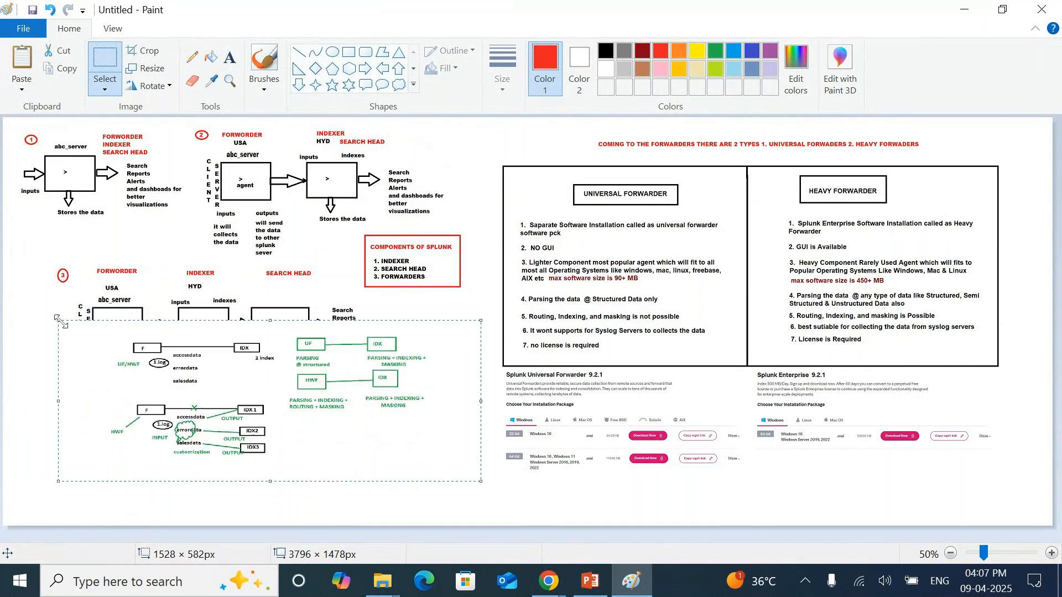
pyautogui.moveTo(59, 321); pyautogui.dragTo(115, 348)
pyautogui.moveTo(189, 404); pyautogui.dragTo(200, 474)
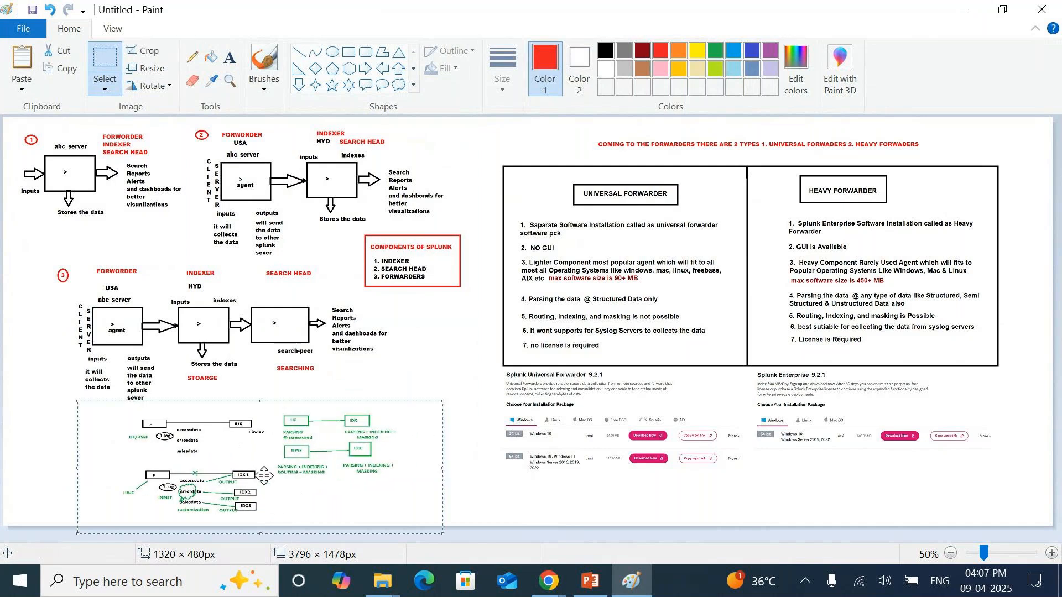
pyautogui.click(447, 422)
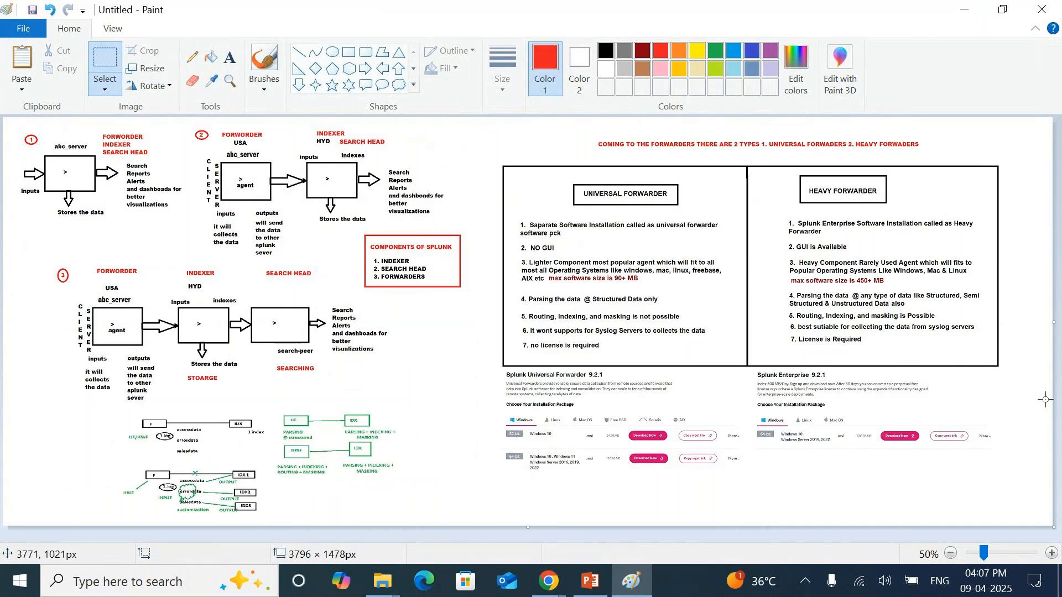
# Enlarge the view to 100% and examine the universal versus heavy forwarder comparison table
pyautogui.click(1051, 552)
pyautogui.moveTo(512, 536); pyautogui.dragTo(940, 539)
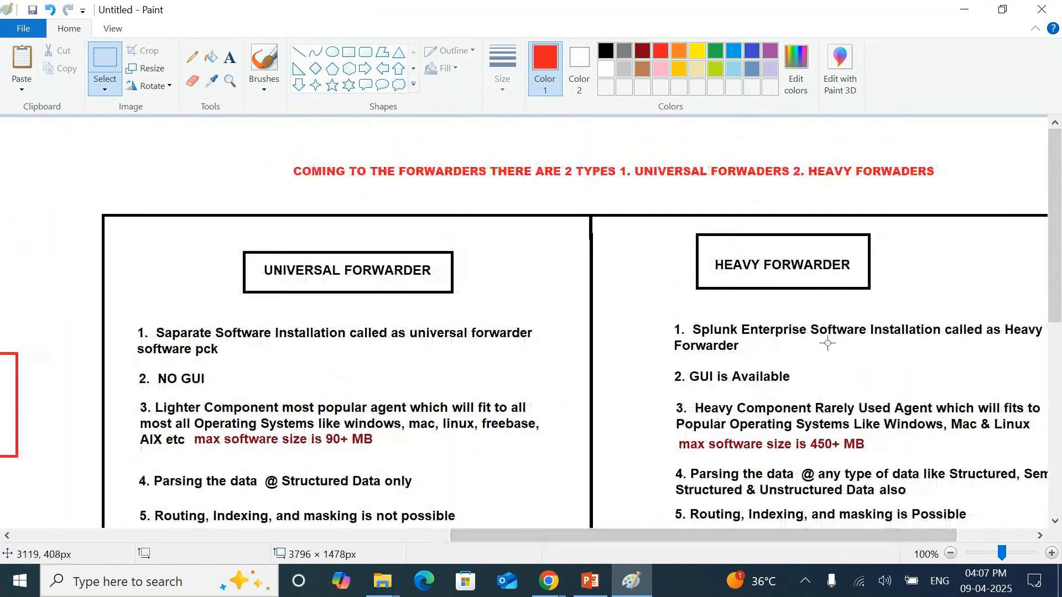
pyautogui.scroll(-2, 828, 343)
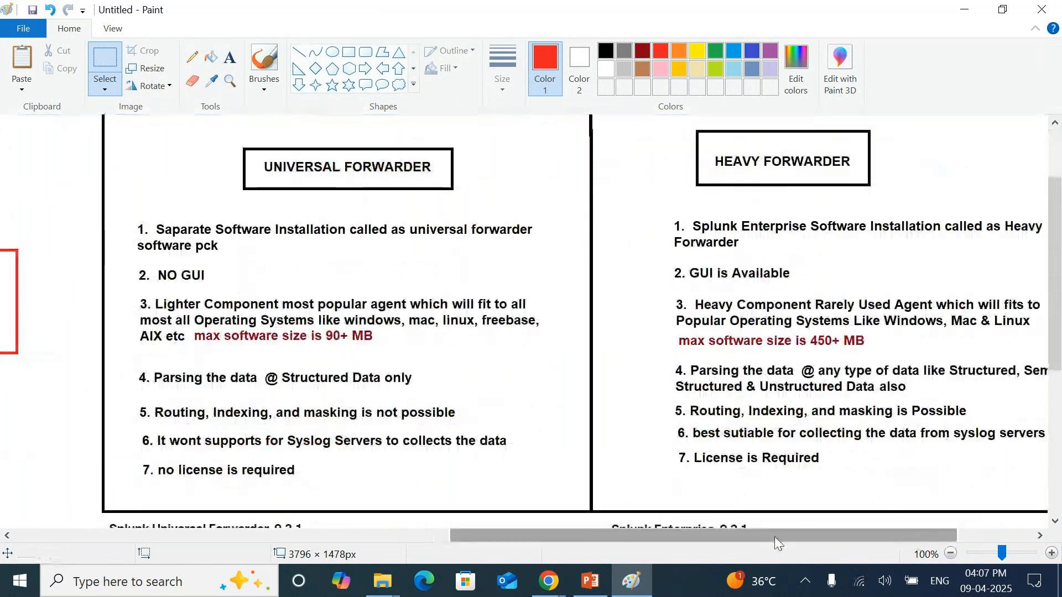